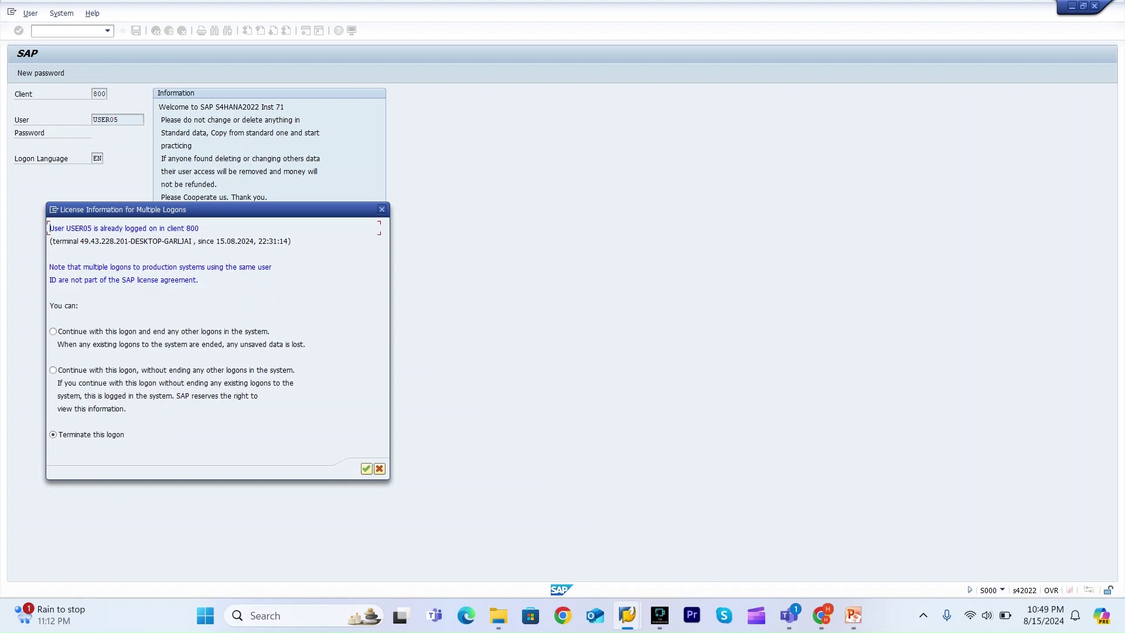
Continue with this logon while ending all other logons in the system, and start transaction MM03.
{"action": "key", "text": "space"}
{"action": "key", "text": "Return"}
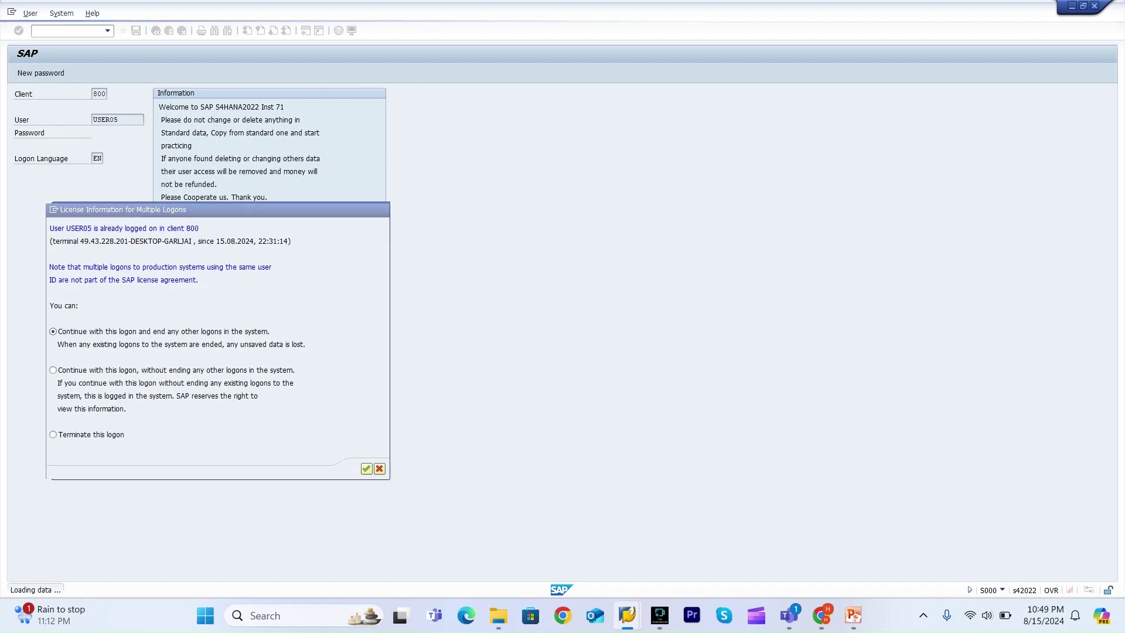
{"action": "type", "text": "mm0"}
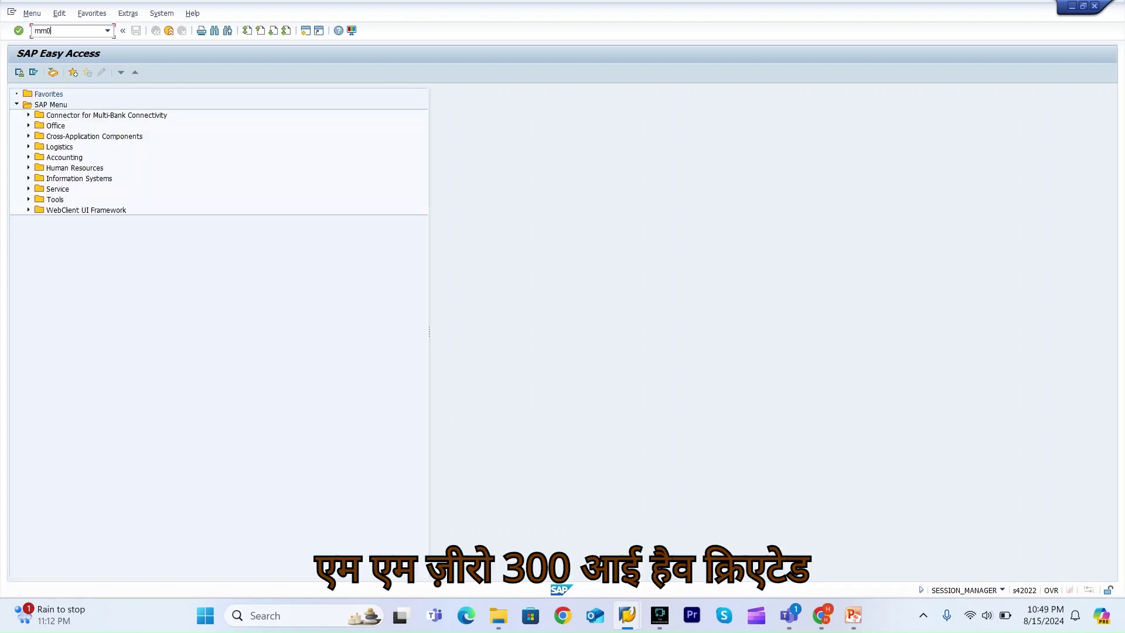
{"action": "type", "text": "3"}
{"action": "key", "text": "Return"}
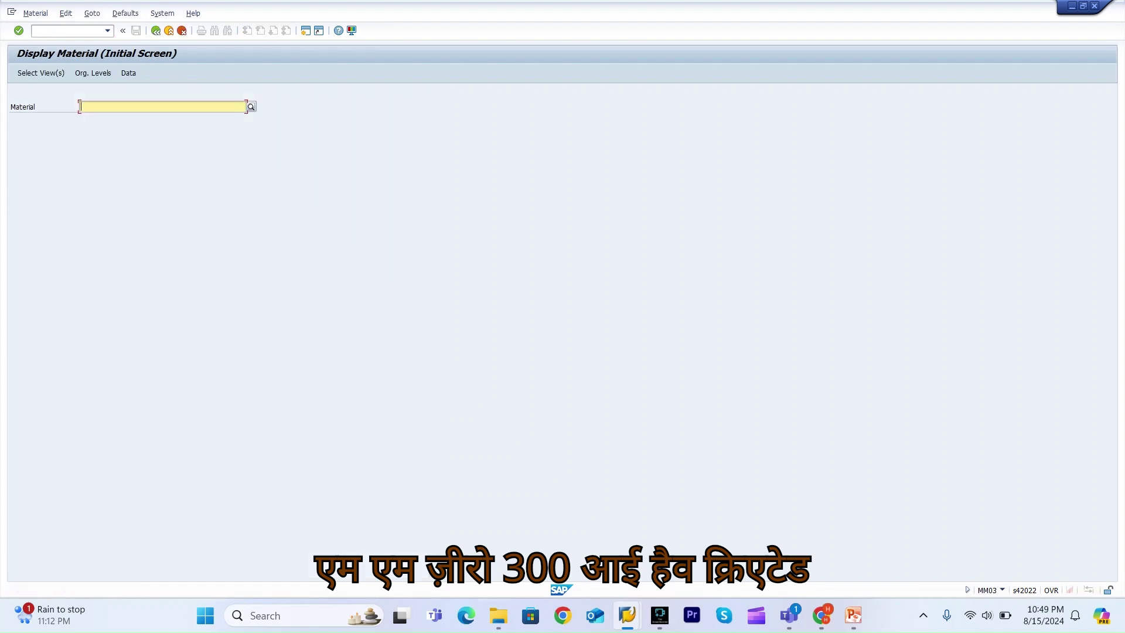
Choose material IMSFG01 for display and bring up its view selection.
{"action": "key", "text": "space"}
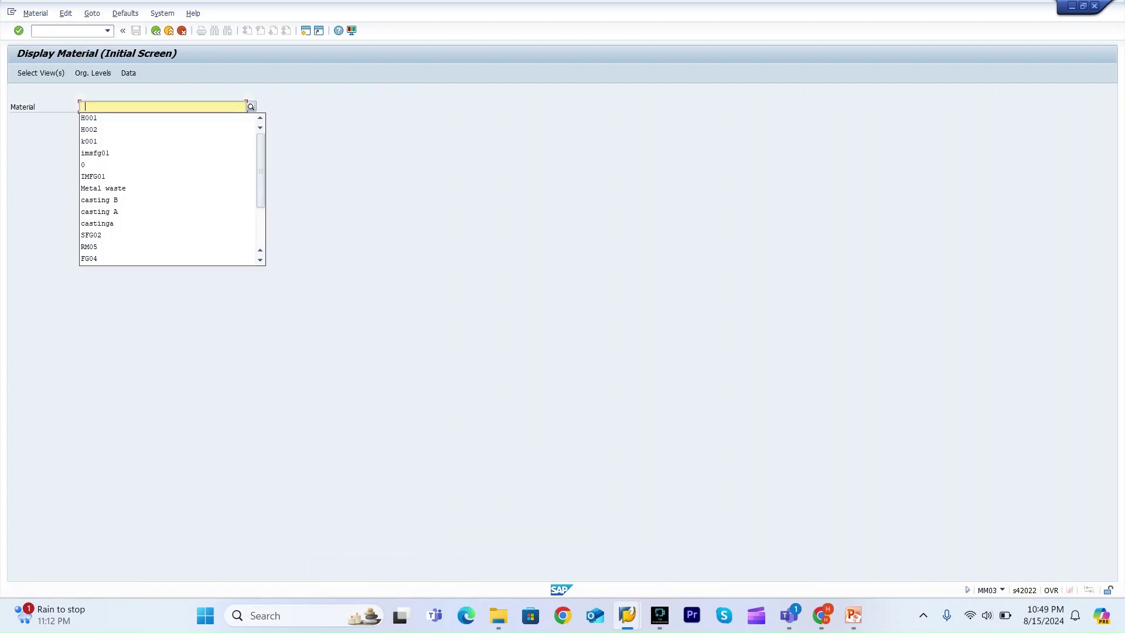
{"action": "key", "text": "Down"}
{"action": "key", "text": "Down"}
{"action": "key", "text": "Down"}
{"action": "key", "text": "Down"}
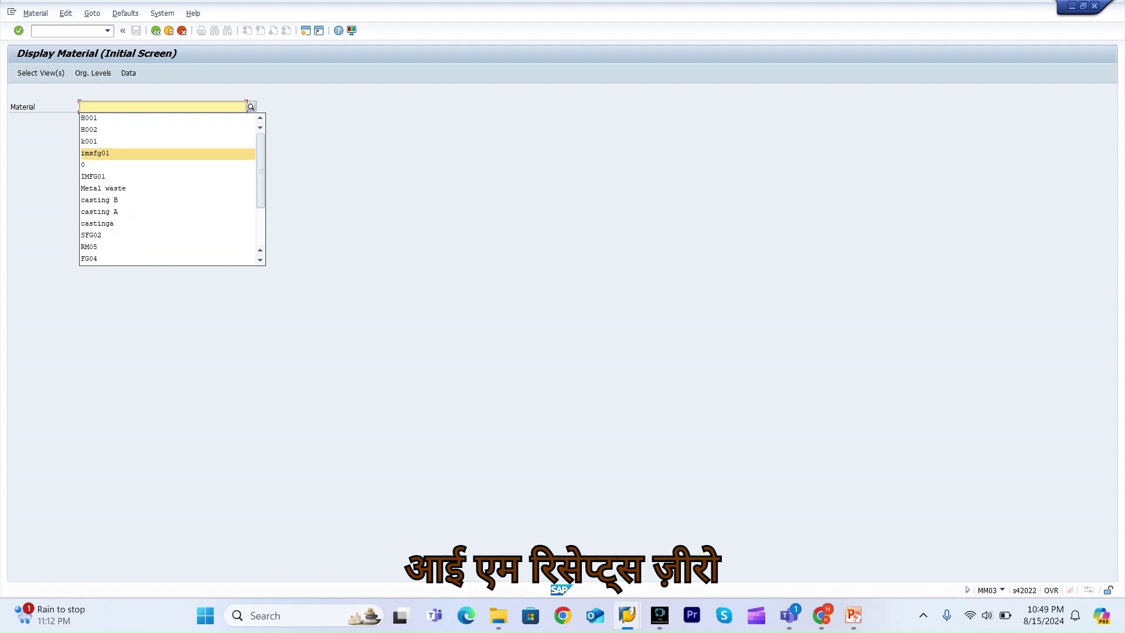
{"action": "key", "text": "Return"}
{"action": "key", "text": "Return"}
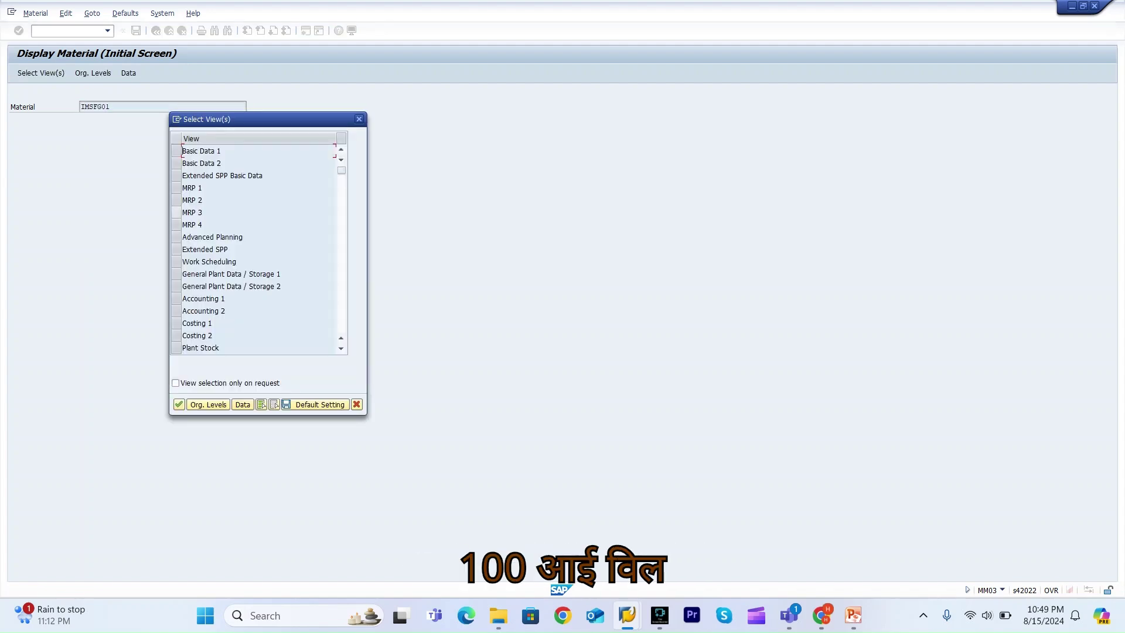
Display the MRP 3 view of the material for plant HCPL.
{"action": "left_click", "coordinate": [176, 212]}
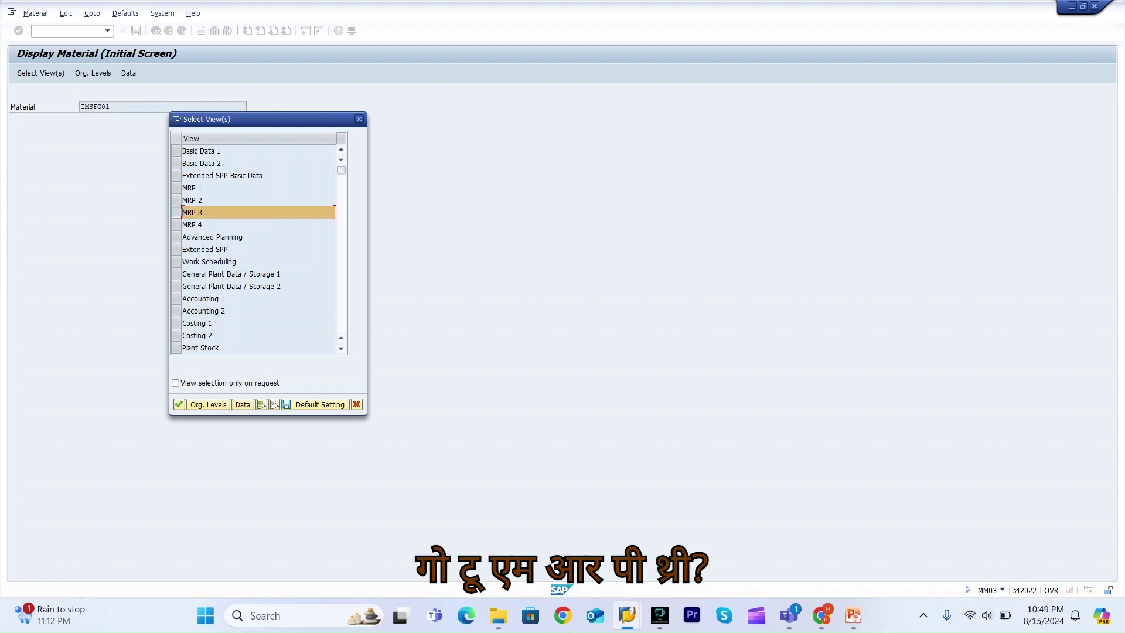
{"action": "key", "text": "Return"}
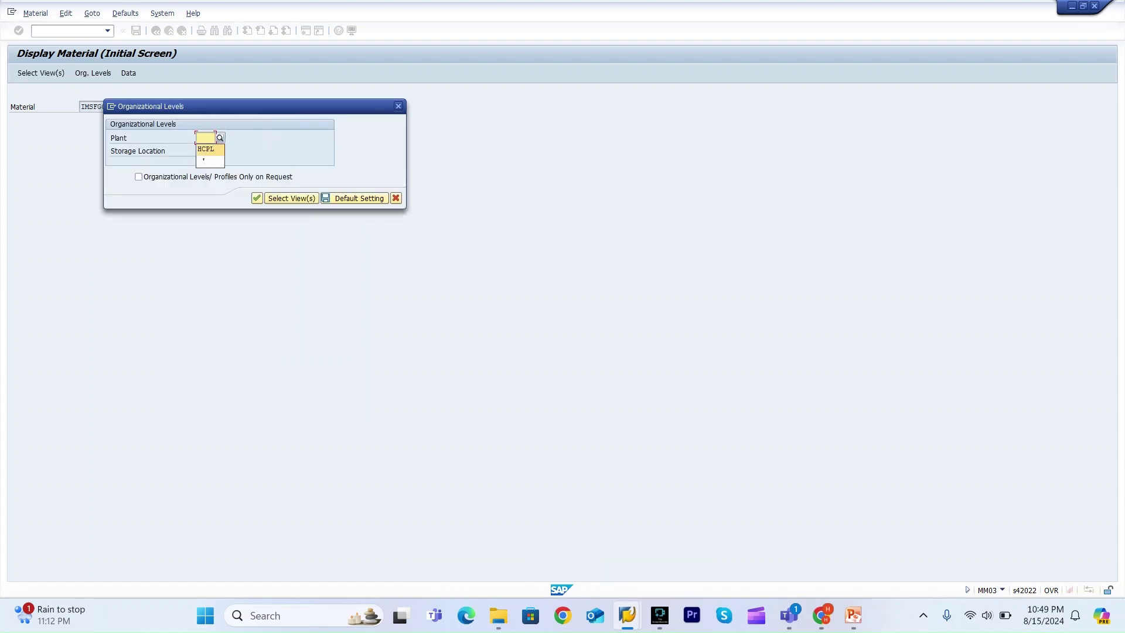
{"action": "key", "text": "Return"}
{"action": "key", "text": "Return"}
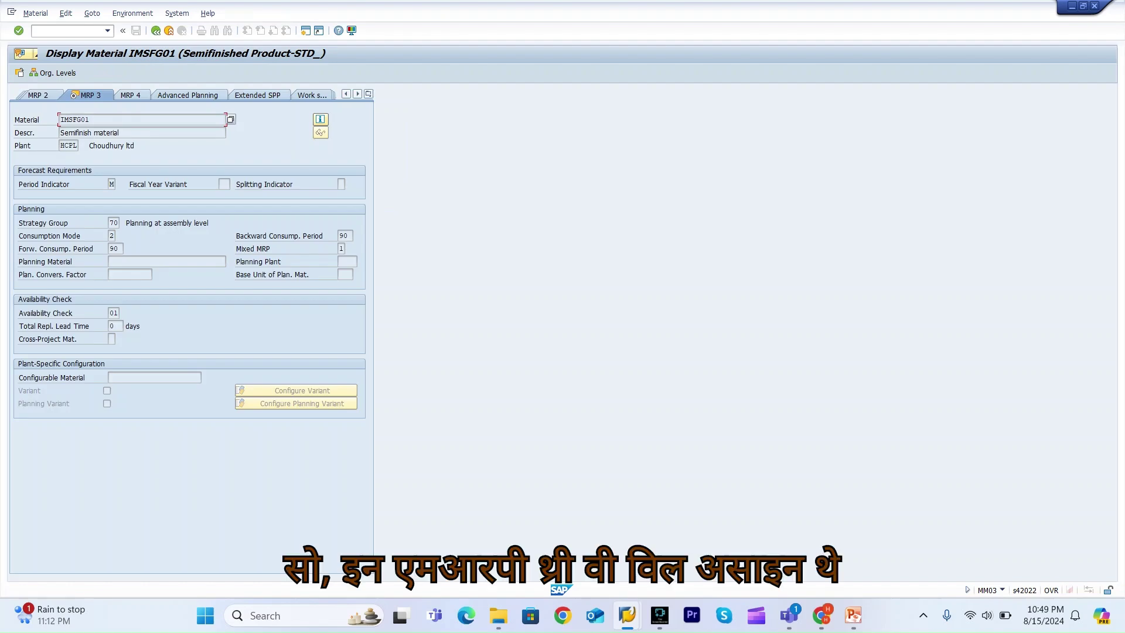
Review the strategy group and the possible entries for the Mixed MRP indicator, especially subassembly planning with final assembly.
{"action": "left_click", "coordinate": [112, 222]}
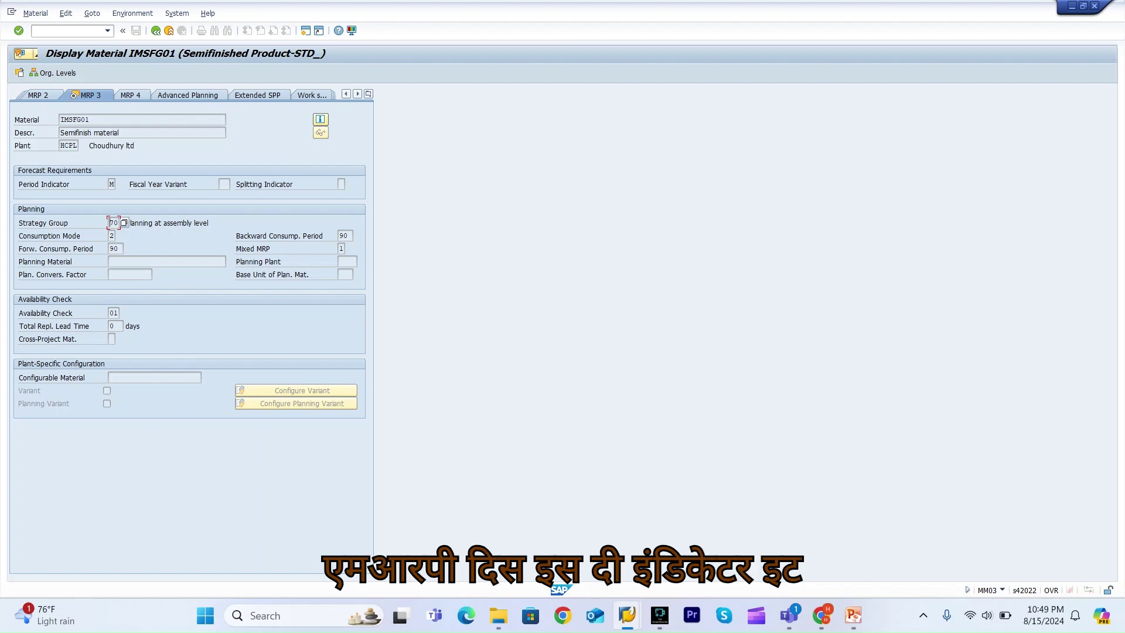
{"action": "left_click", "coordinate": [341, 249]}
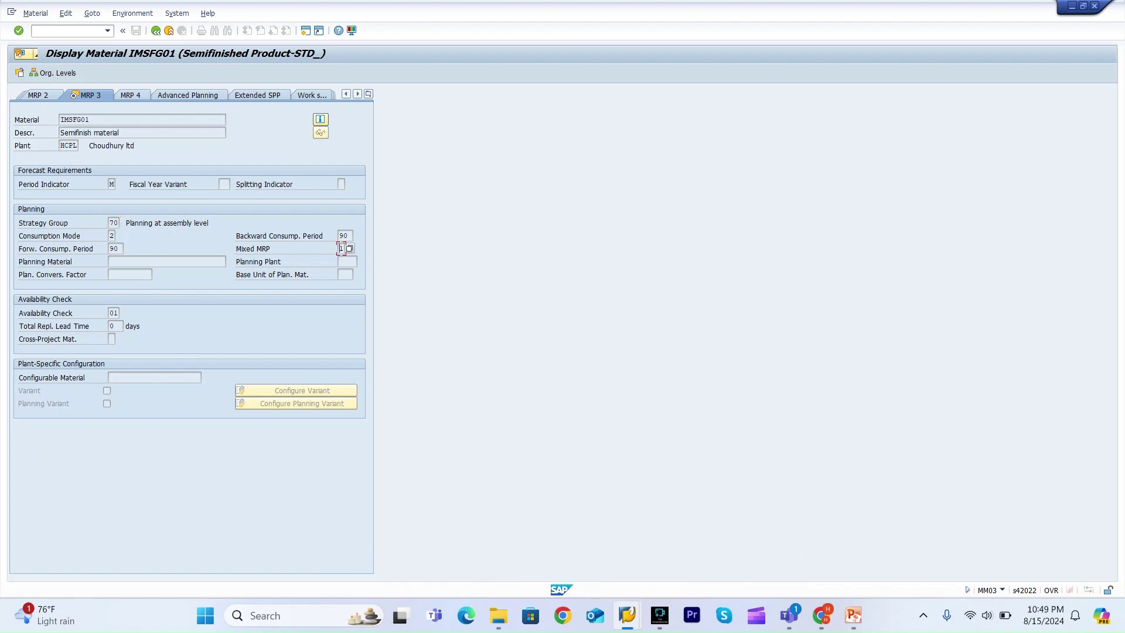
{"action": "left_click", "coordinate": [350, 249]}
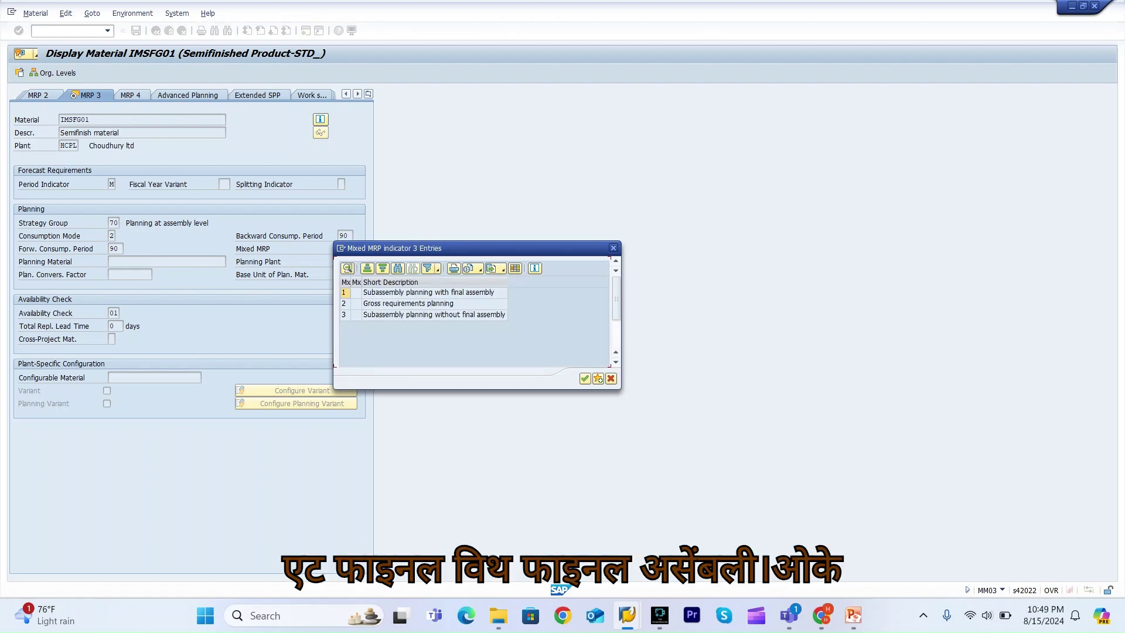
{"action": "left_click", "coordinate": [435, 292]}
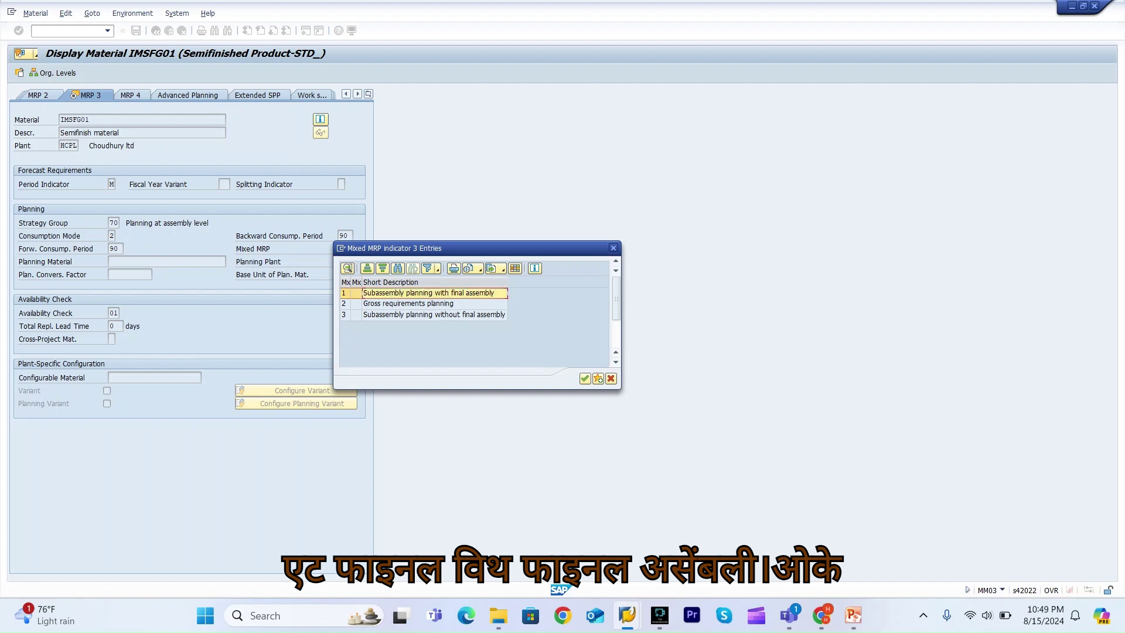
{"action": "left_click_drag", "start_coordinate": [477, 249], "coordinate": [611, 259]}
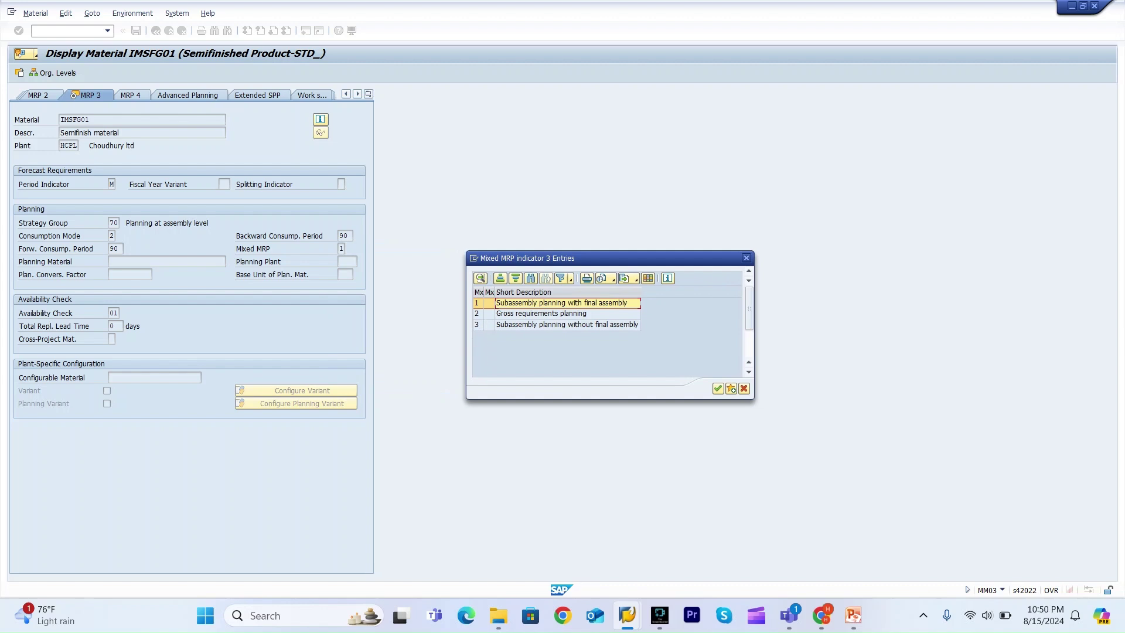
{"action": "left_click", "coordinate": [746, 258]}
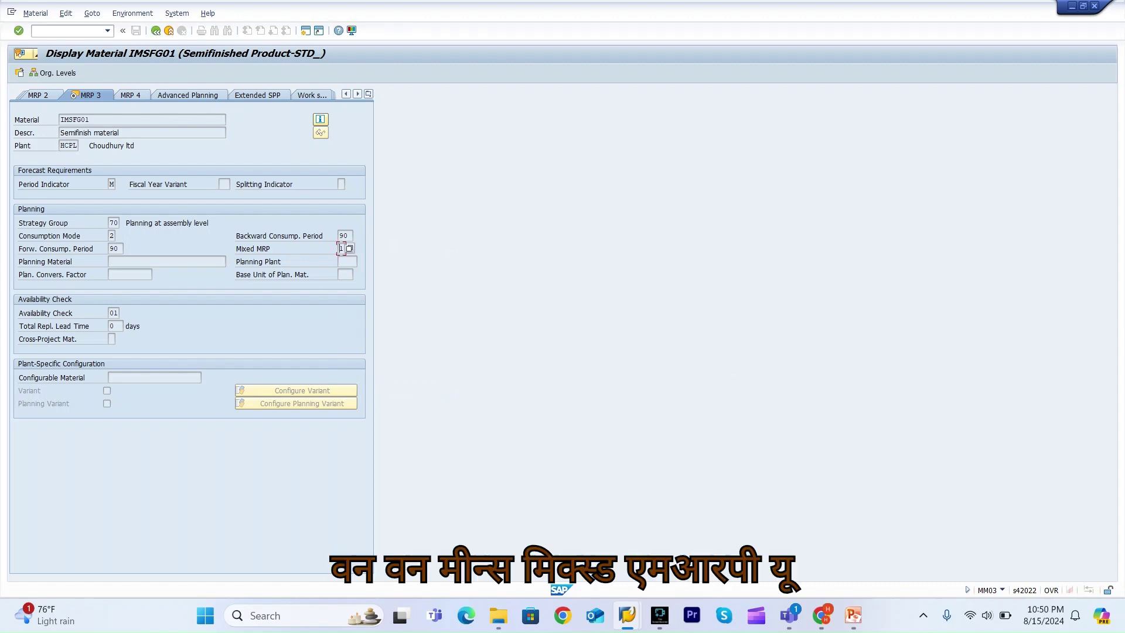
{"action": "left_click", "coordinate": [350, 248]}
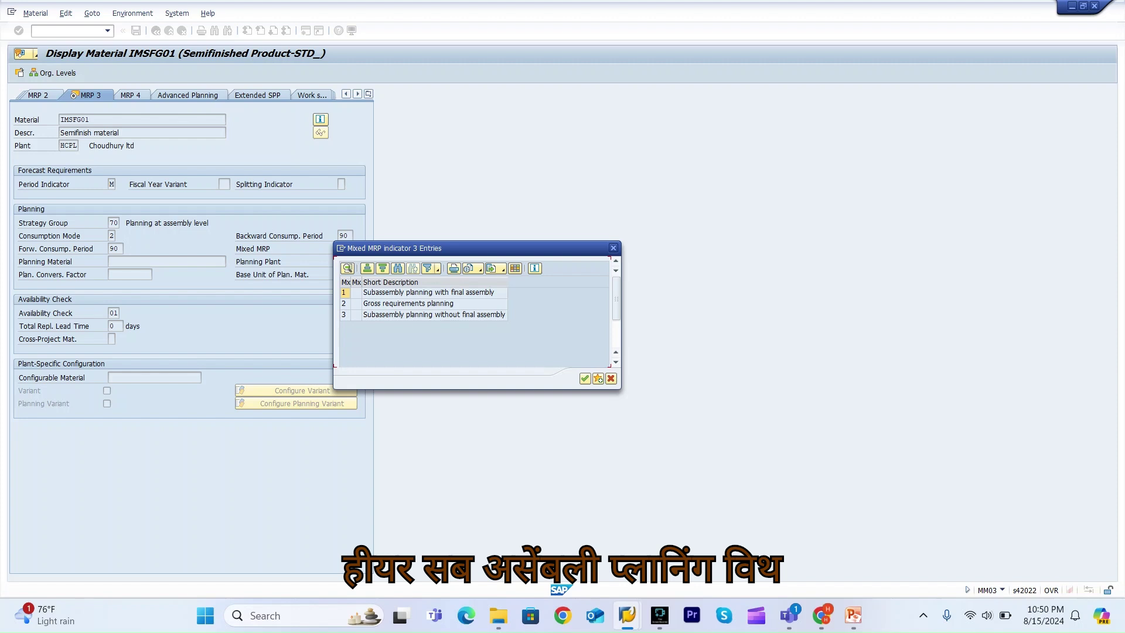
{"action": "left_click", "coordinate": [613, 248]}
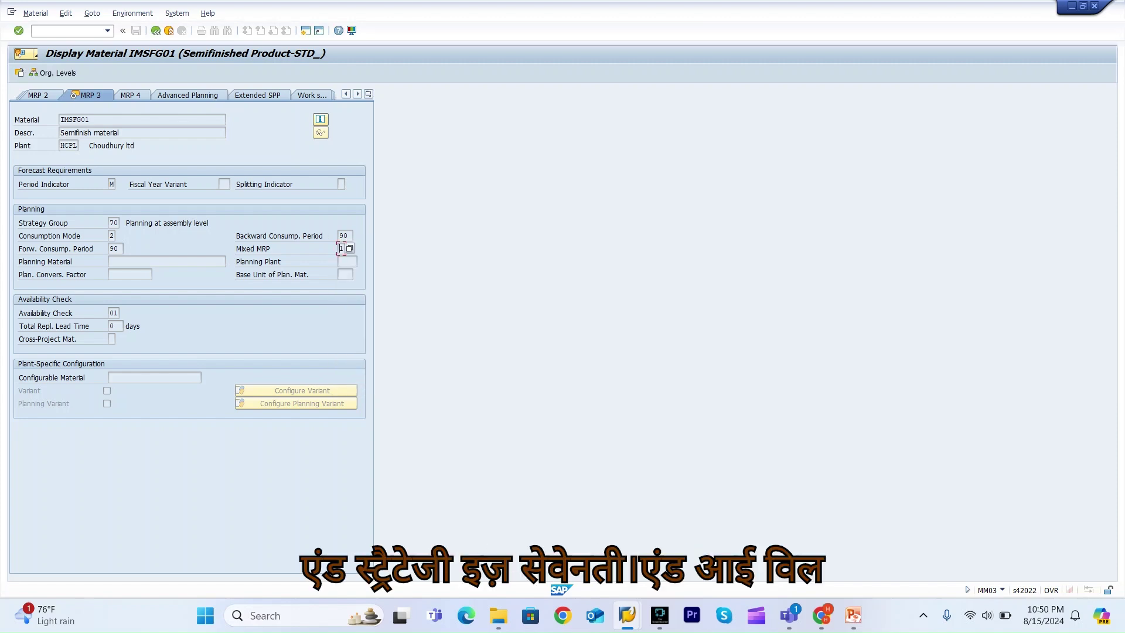
Check the strategy group, availability check and possible consumption modes, focusing on backward/forward consumption.
{"action": "left_click", "coordinate": [111, 224]}
{"action": "left_click", "coordinate": [112, 313]}
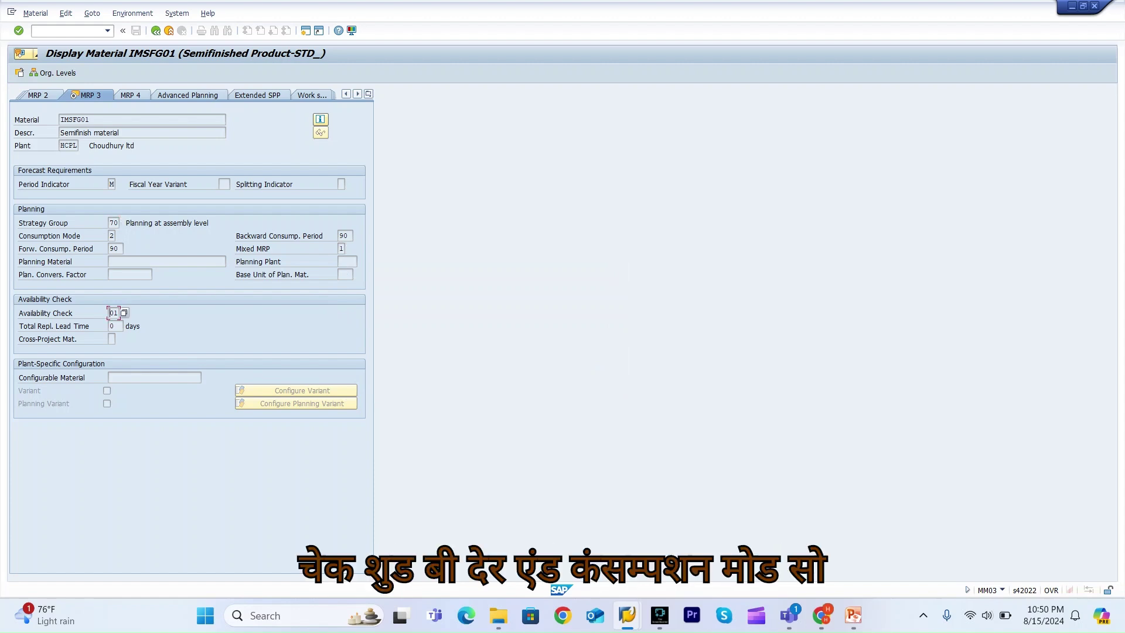
{"action": "left_click", "coordinate": [111, 235]}
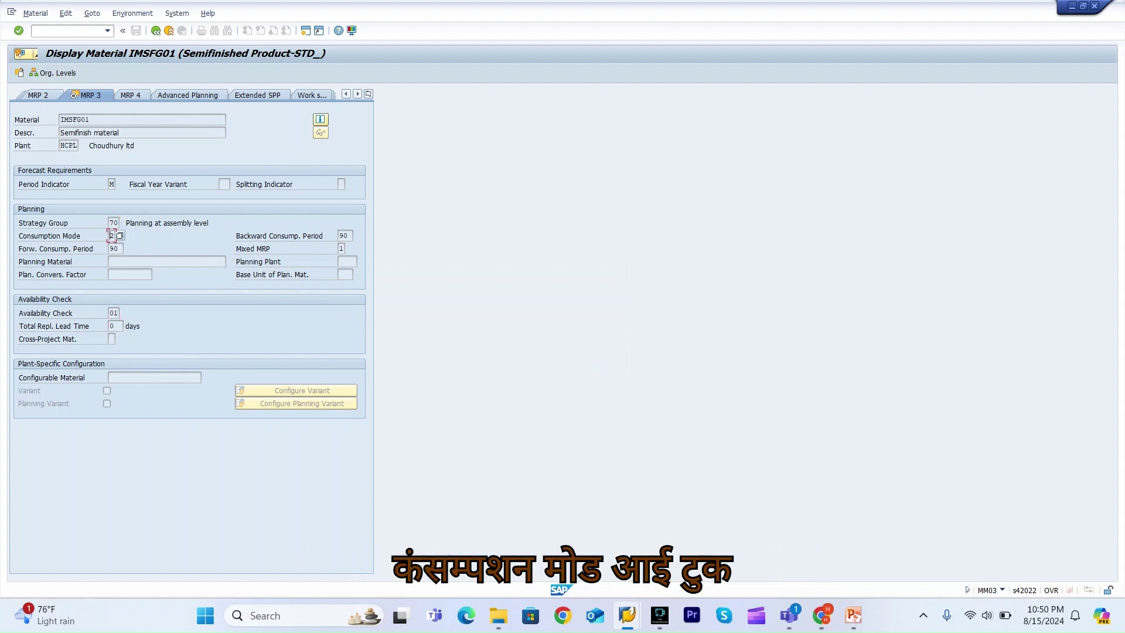
{"action": "key", "text": "F4"}
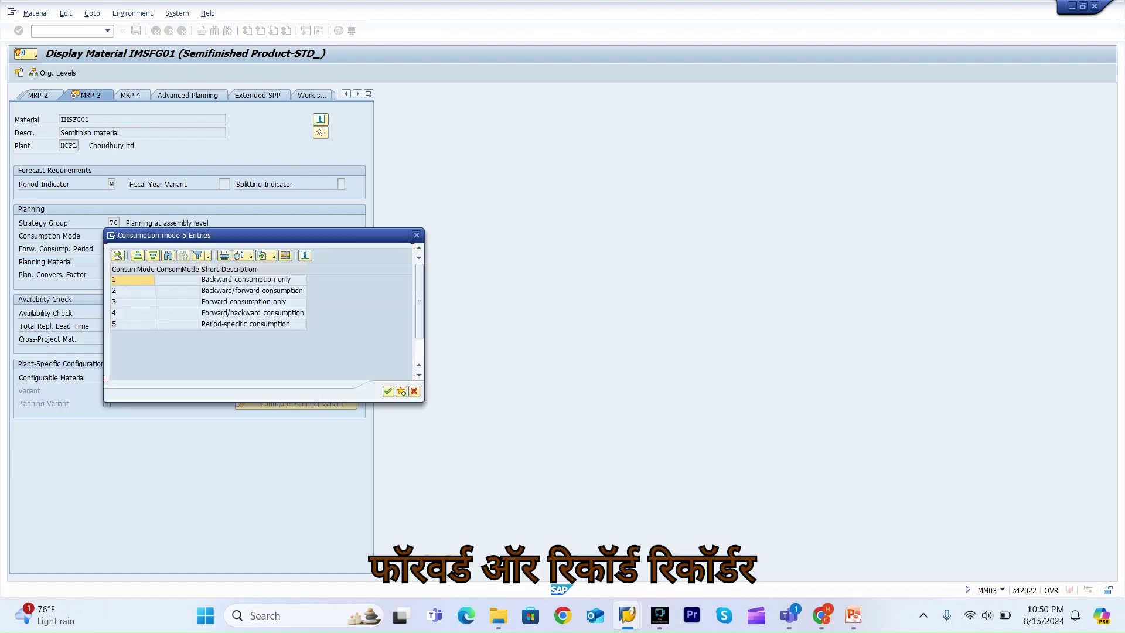
{"action": "left_click", "coordinate": [252, 291]}
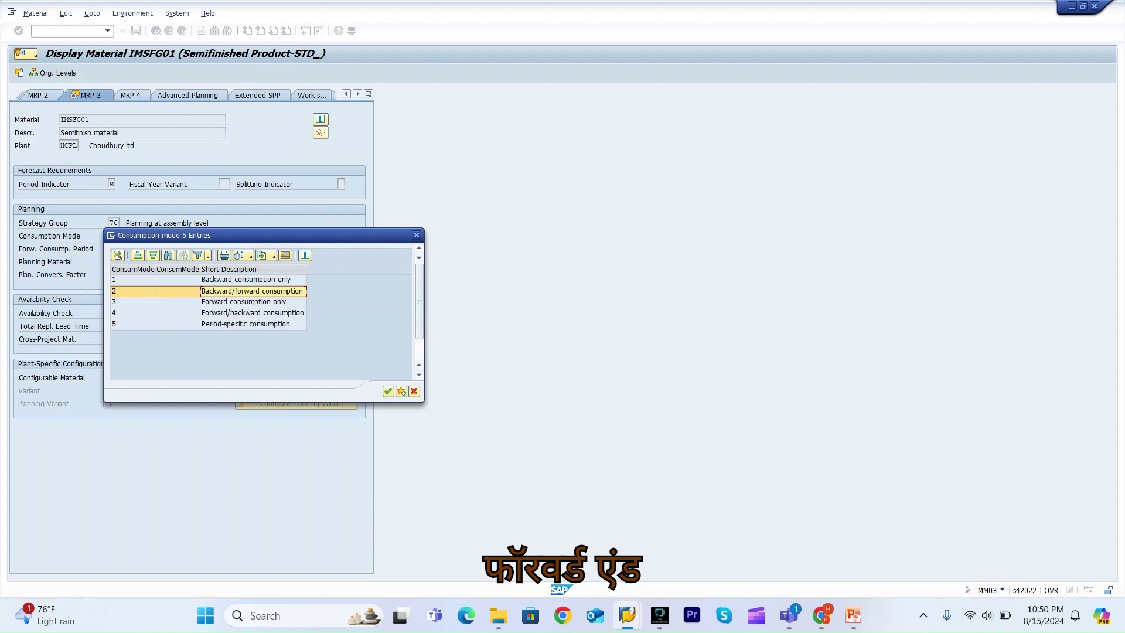
{"action": "left_click", "coordinate": [417, 235]}
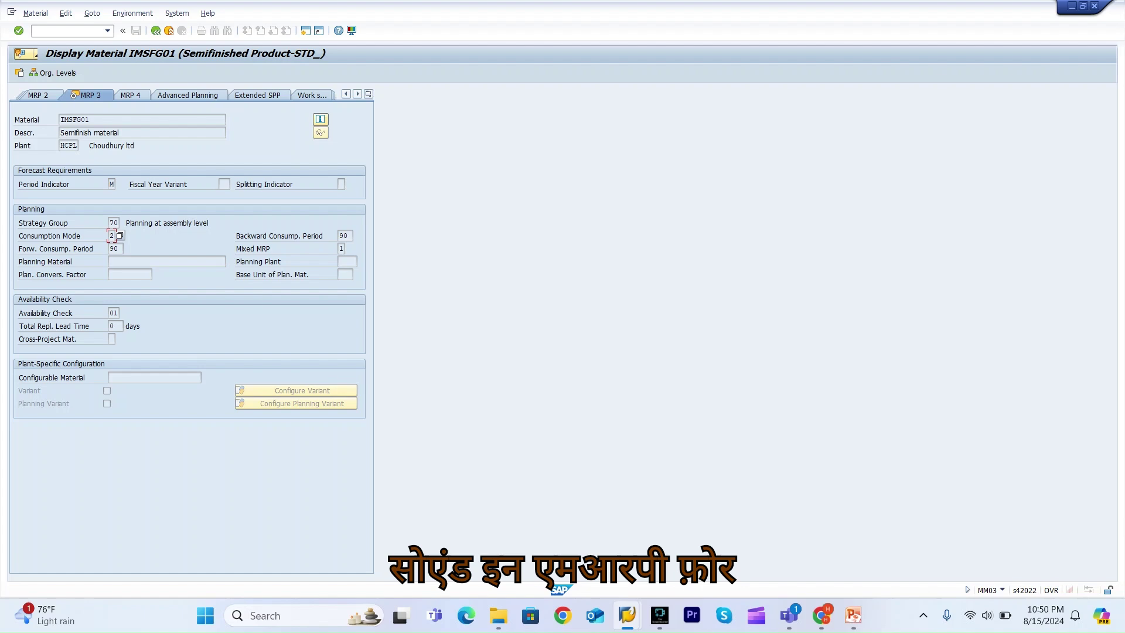
Examine the individual/collective requirements setting in the material's MRP 4 view.
{"action": "left_click", "coordinate": [130, 95]}
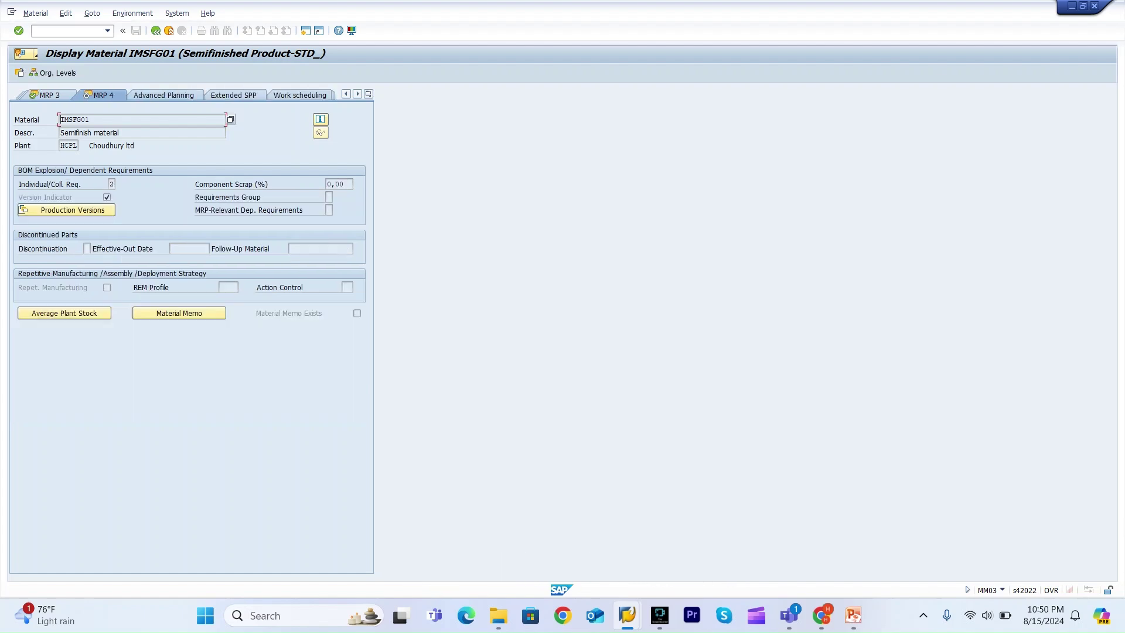
{"action": "left_click", "coordinate": [111, 184]}
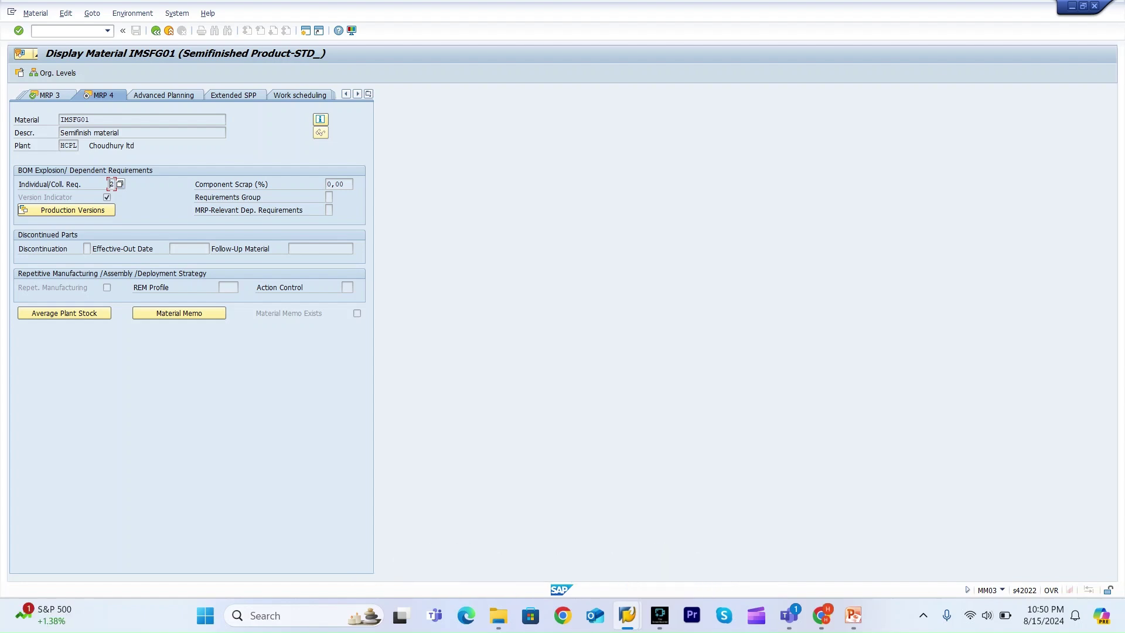
{"action": "left_click", "coordinate": [91, 120]}
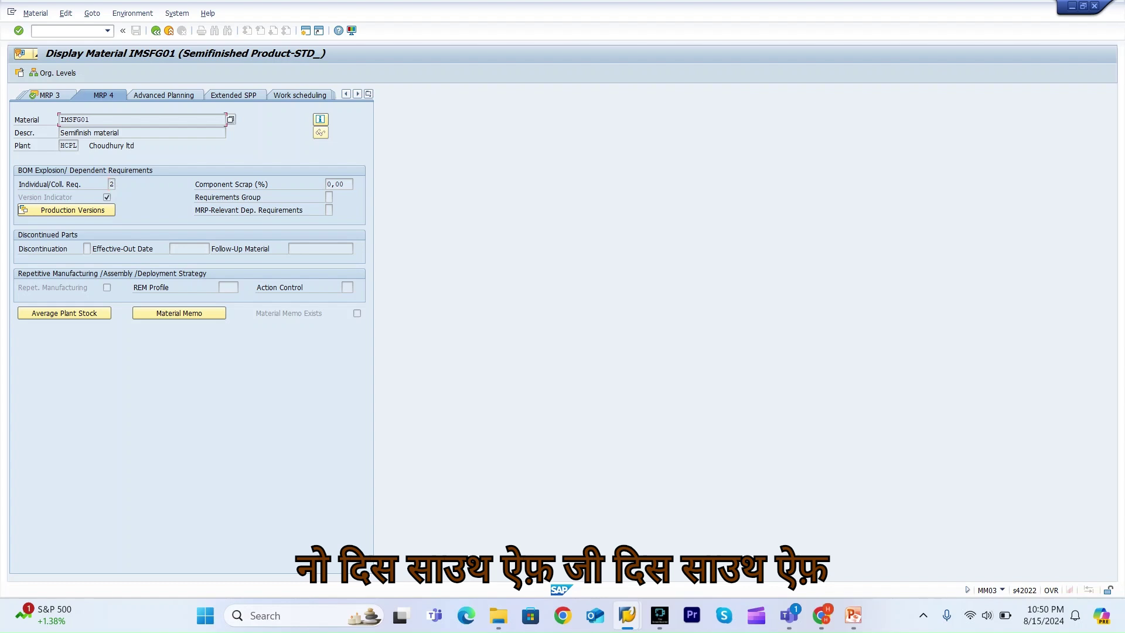
Start transaction CS03 in a new session to display a material BOM.
{"action": "left_click", "coordinate": [66, 31]}
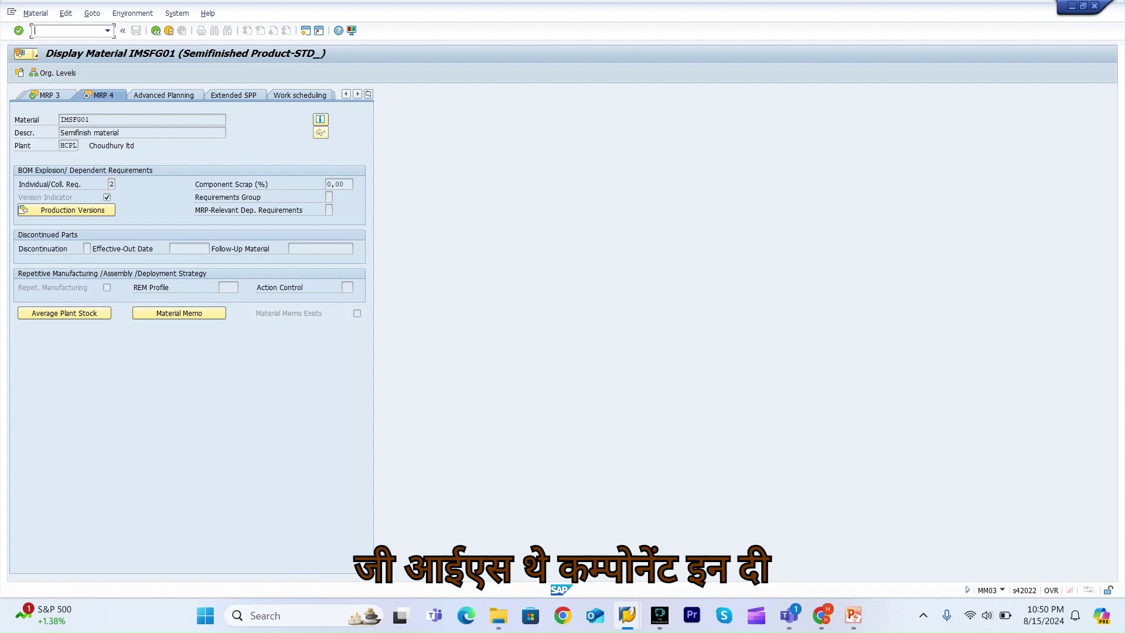
{"action": "type", "text": "/ocs03"}
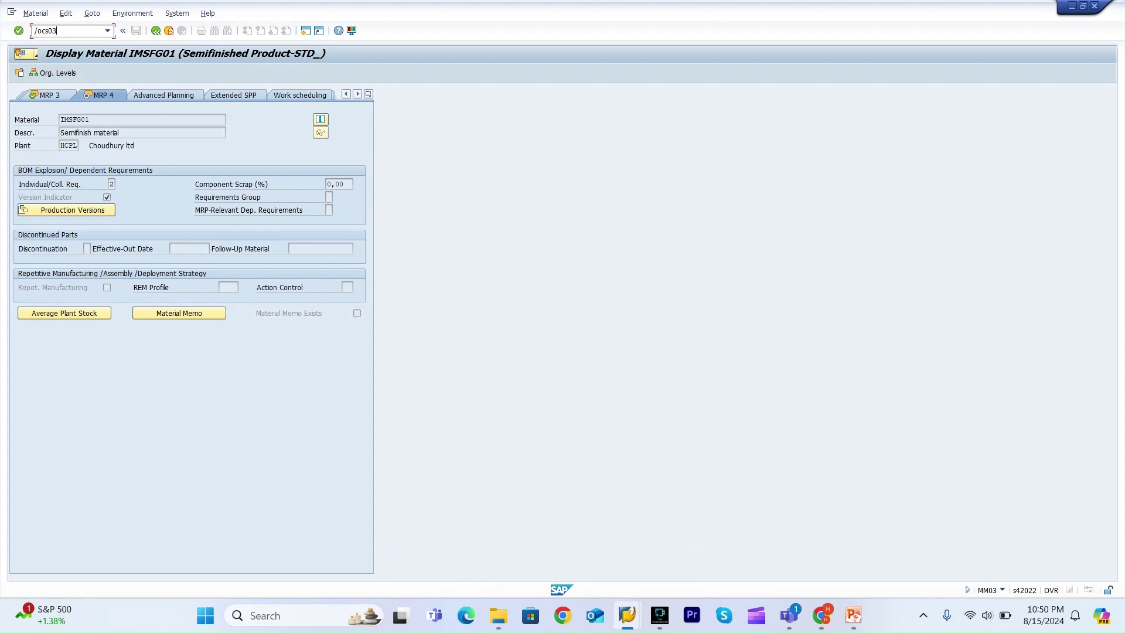
{"action": "key", "text": "Return"}
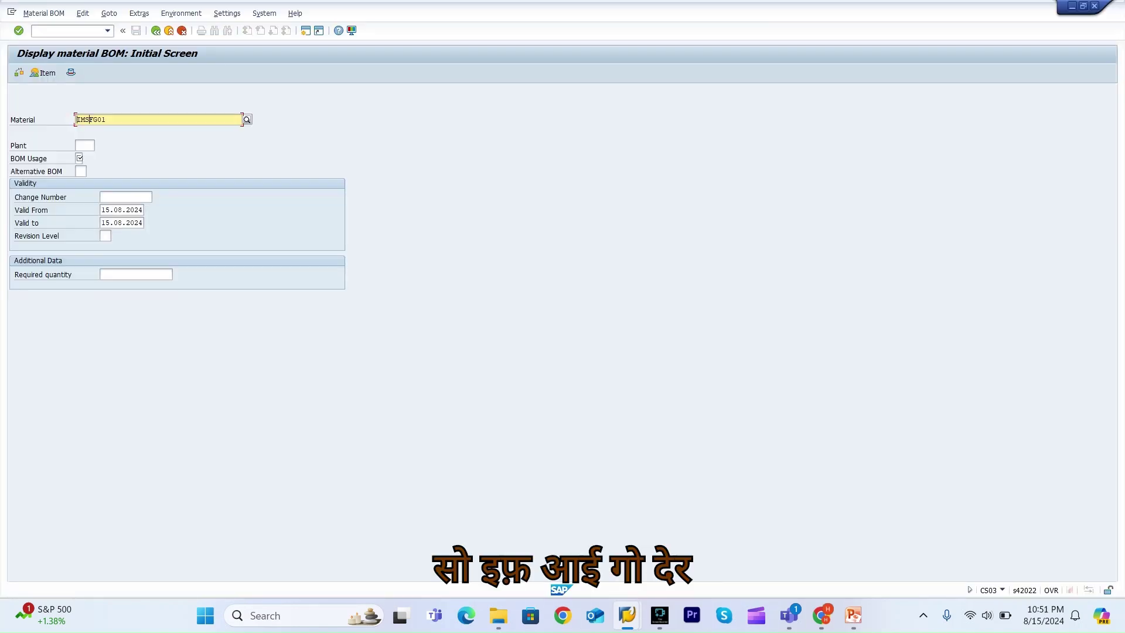
Display the BOM of material IMFG01 for plant HCPL with BOM usage 1, and check its semifinished component IMSFG01 against the parent material.
{"action": "key", "text": "BackSpace"}
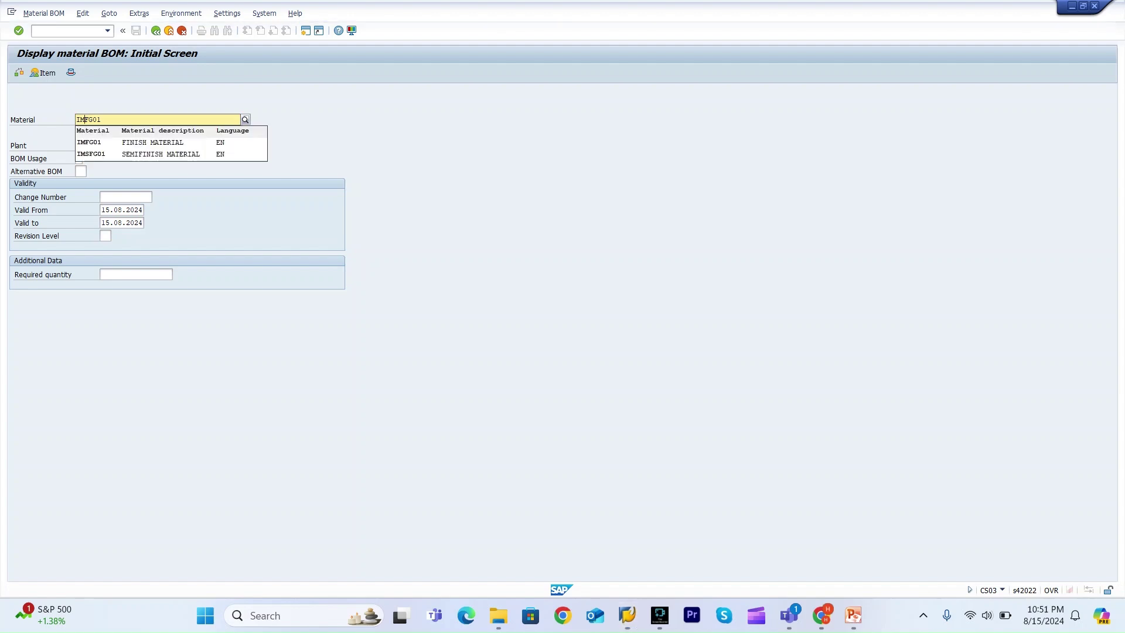
{"action": "key", "text": "Down"}
{"action": "key", "text": "Return"}
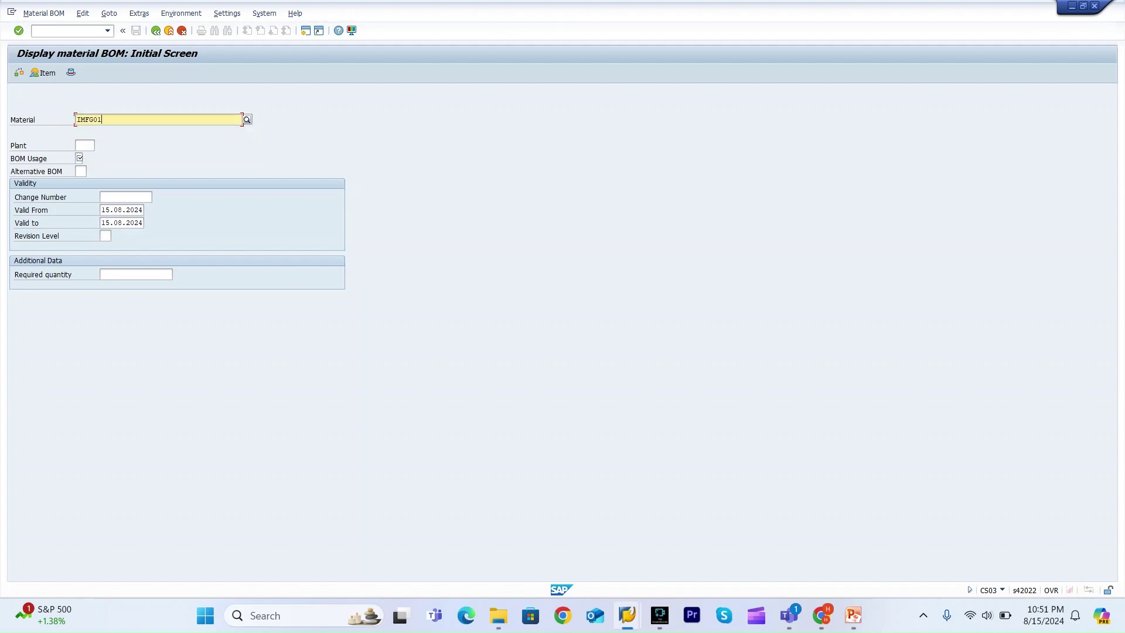
{"action": "key", "text": "Tab"}
{"action": "type", "text": "hcpl"}
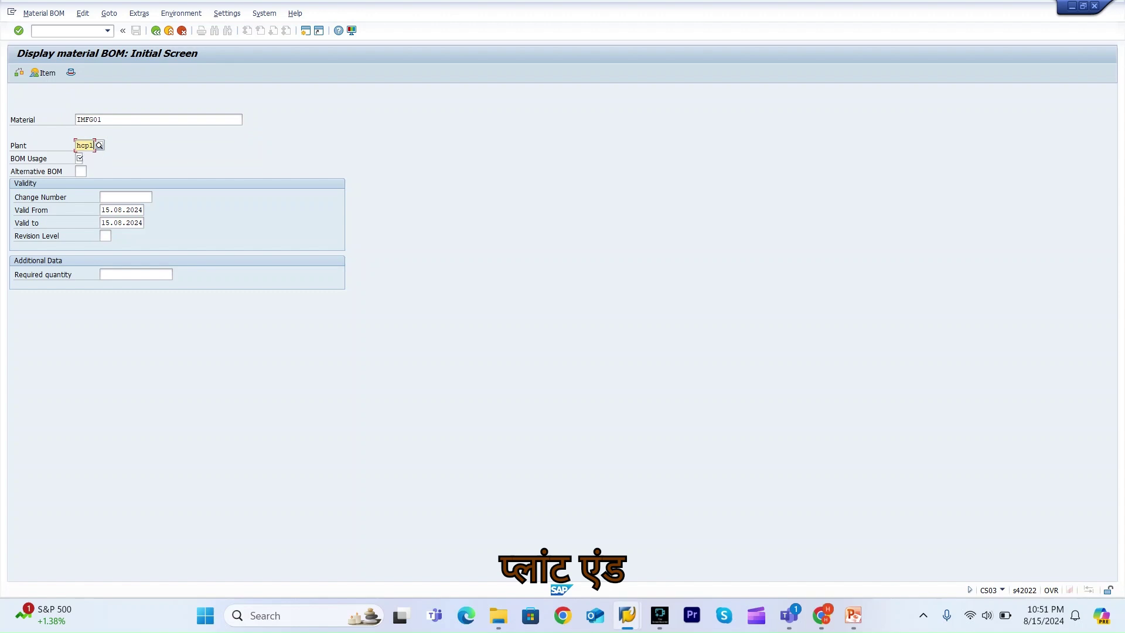
{"action": "key", "text": "Tab"}
{"action": "type", "text": "1"}
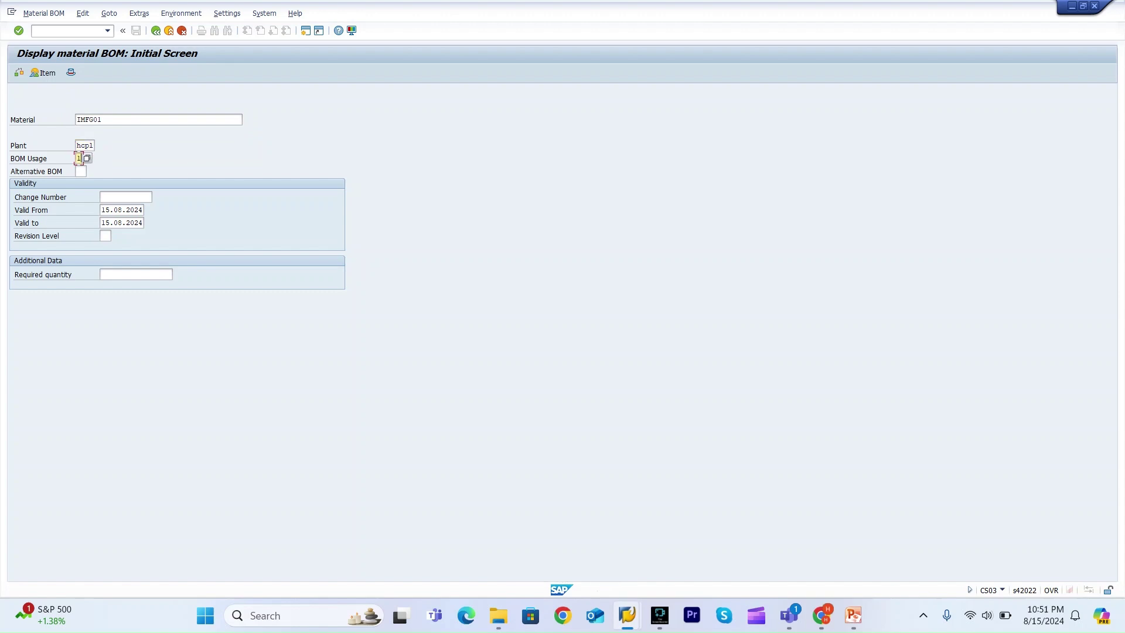
{"action": "key", "text": "Return"}
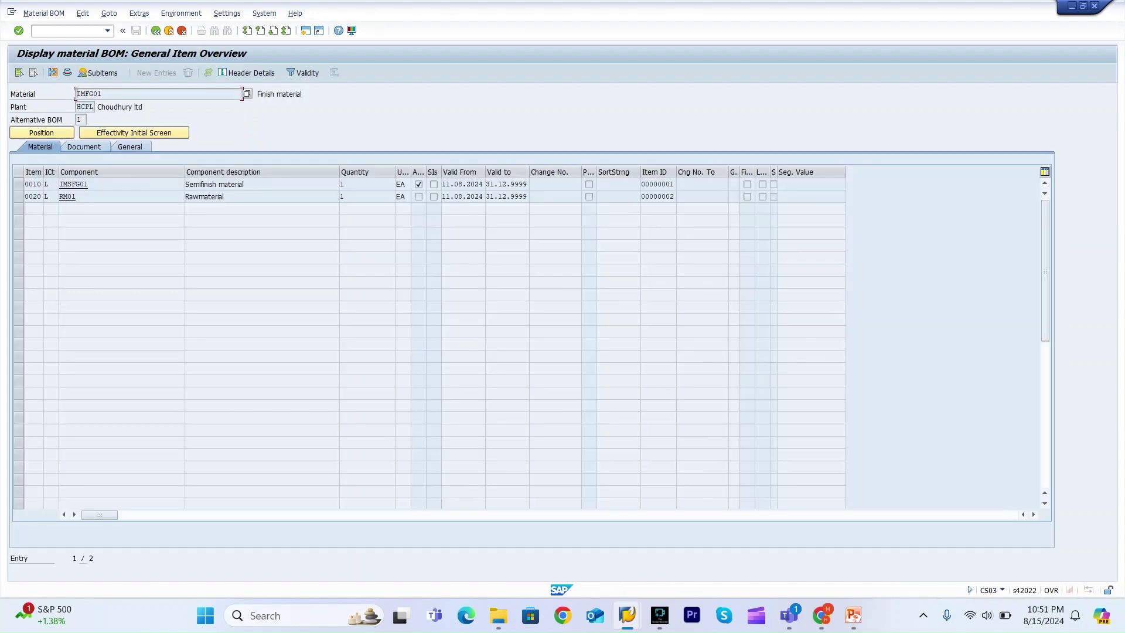
{"action": "left_click", "coordinate": [89, 184]}
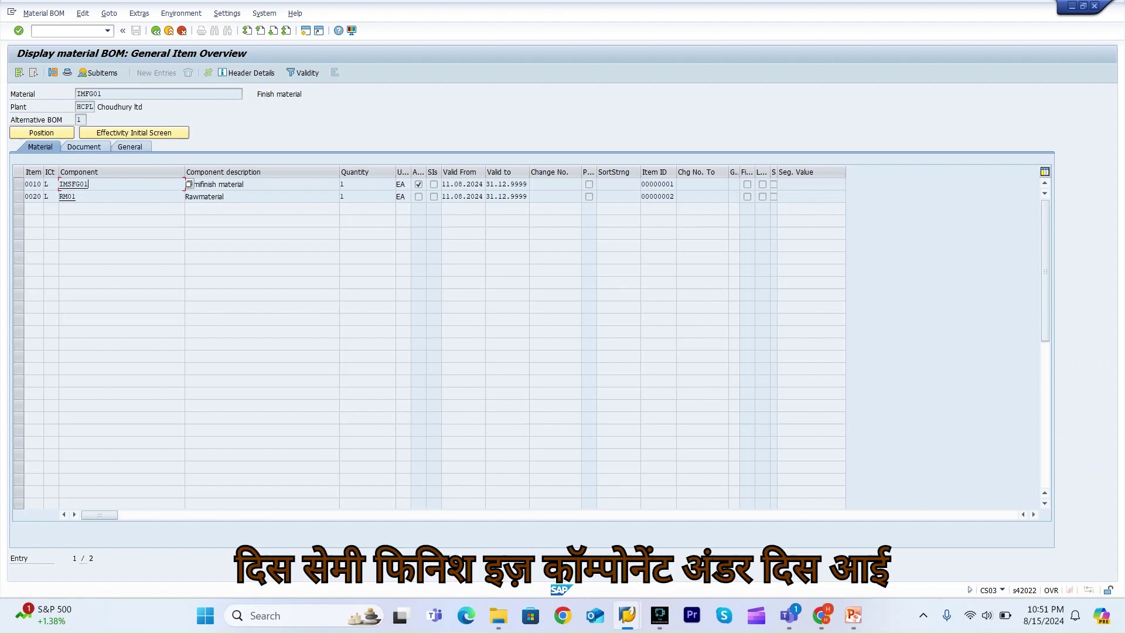
{"action": "left_click", "coordinate": [244, 93]}
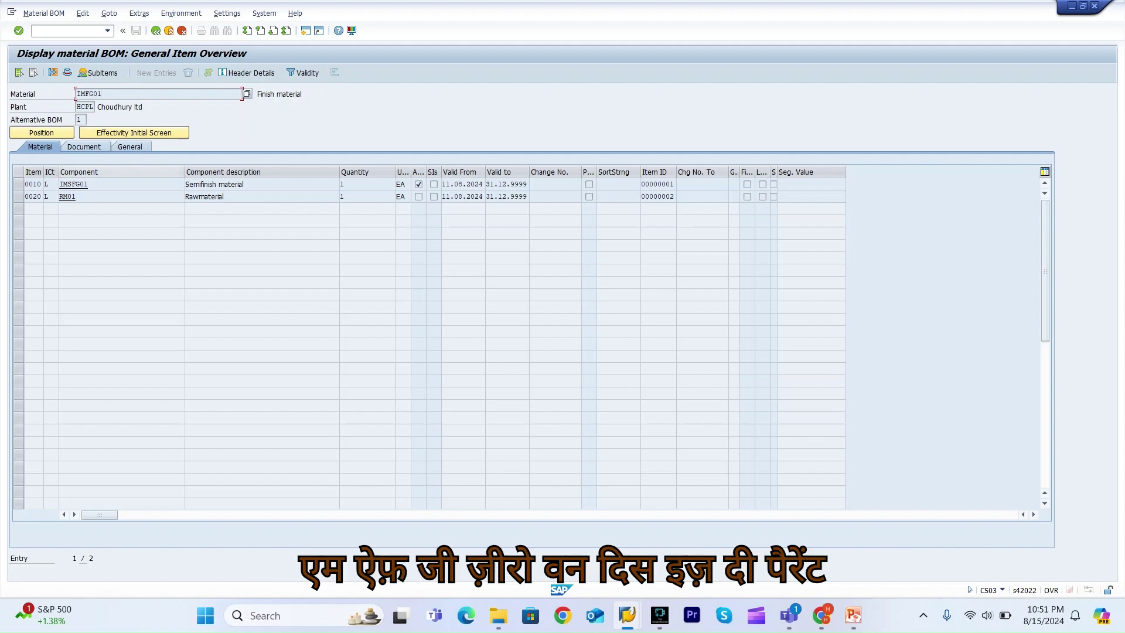
Look at the semifinished component IMSFG01 in the BOM item list.
{"action": "left_click", "coordinate": [185, 184]}
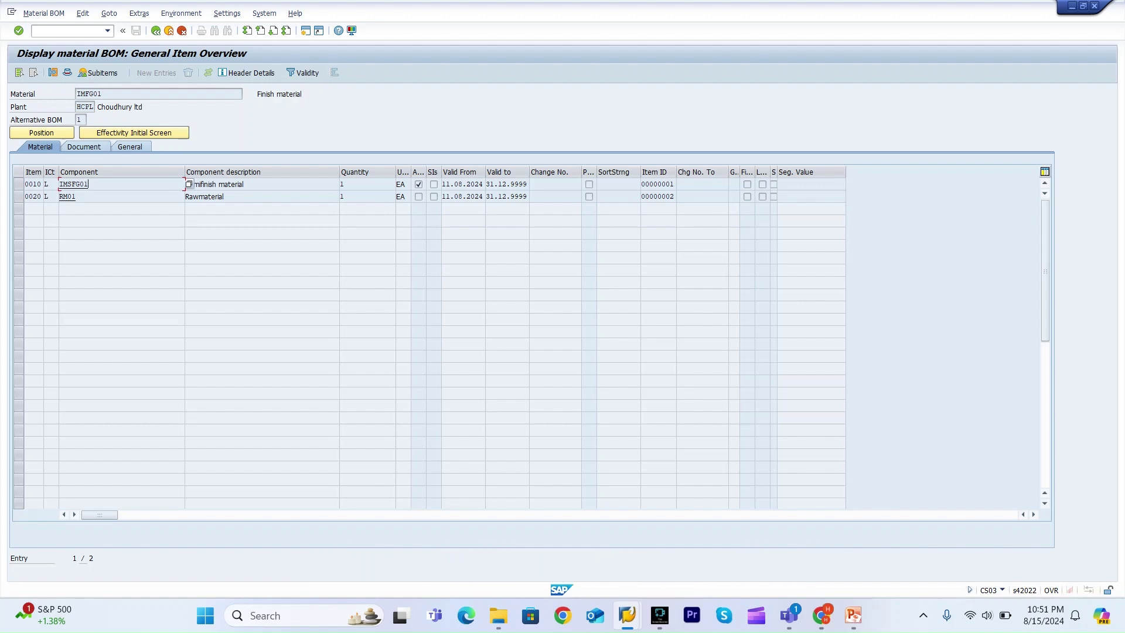
{"action": "left_click_drag", "start_coordinate": [88, 184], "coordinate": [59, 184]}
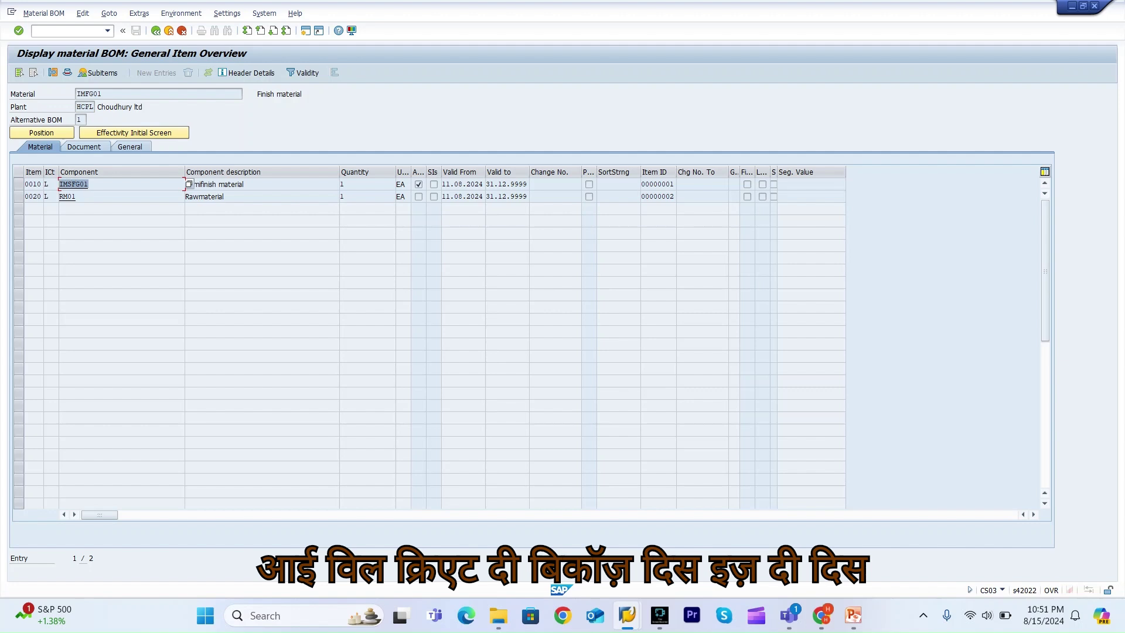
{"action": "left_click", "coordinate": [88, 184]}
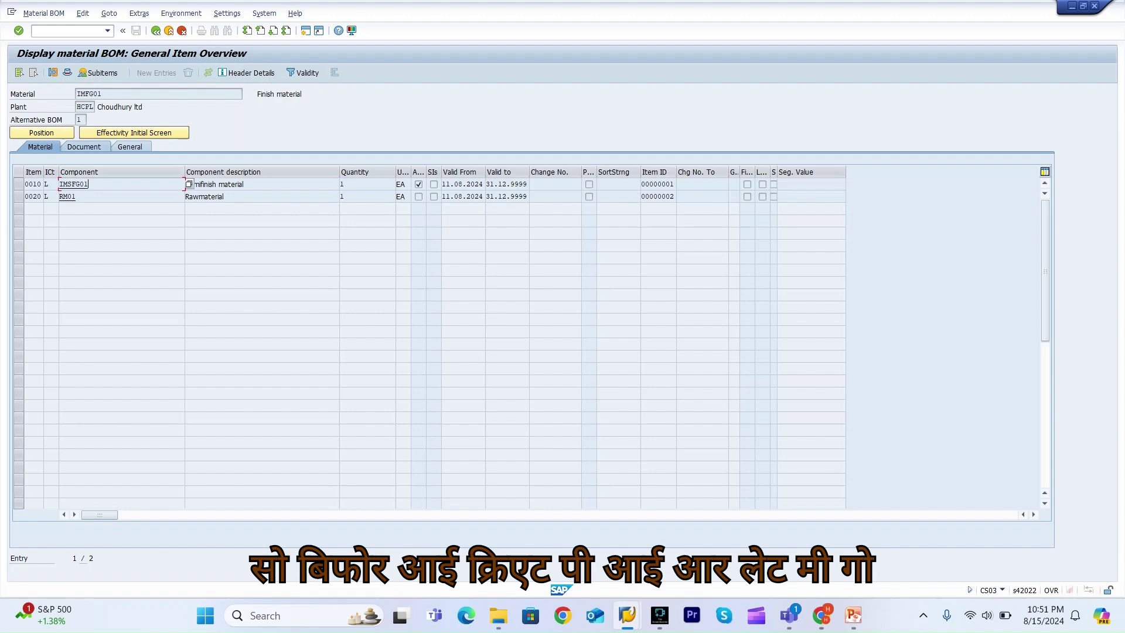
Display the parent material IMFG01 from the BOM for plant HCPL and check its strategy group in the MRP 3 view.
{"action": "double_click", "coordinate": [89, 94]}
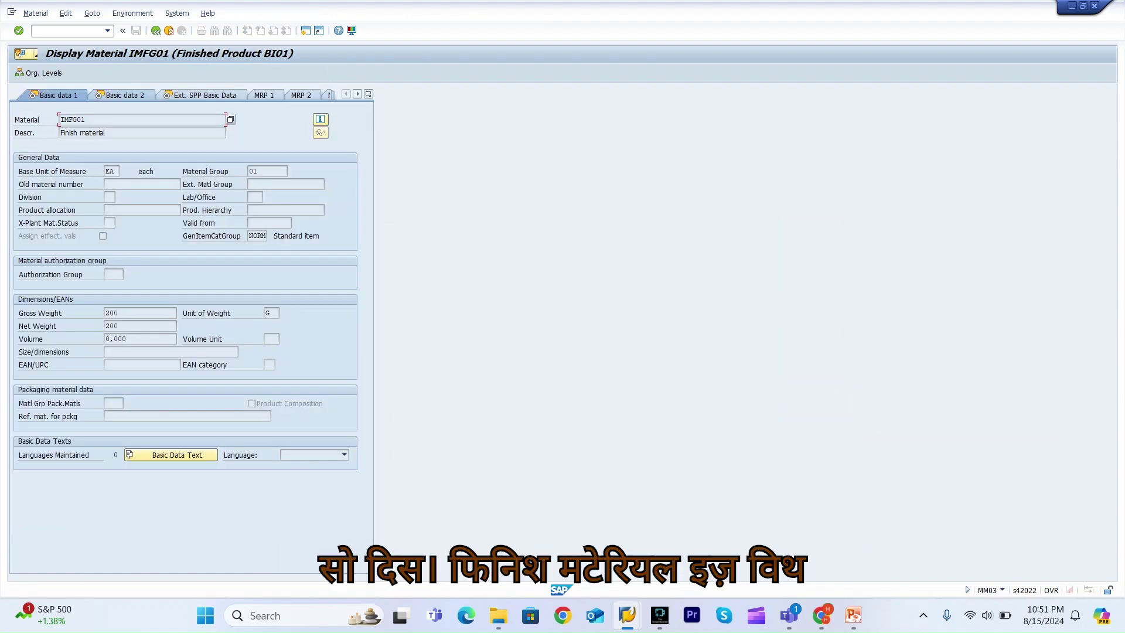
{"action": "left_click", "coordinate": [369, 94]}
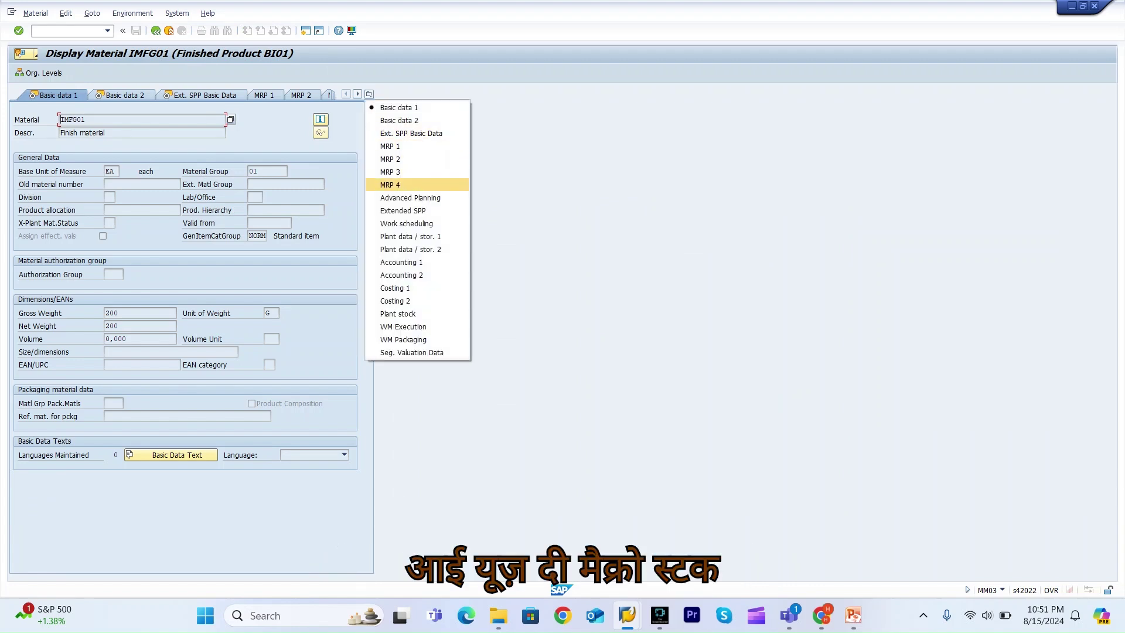
{"action": "left_click", "coordinate": [390, 171]}
{"action": "type", "text": "HCPL"}
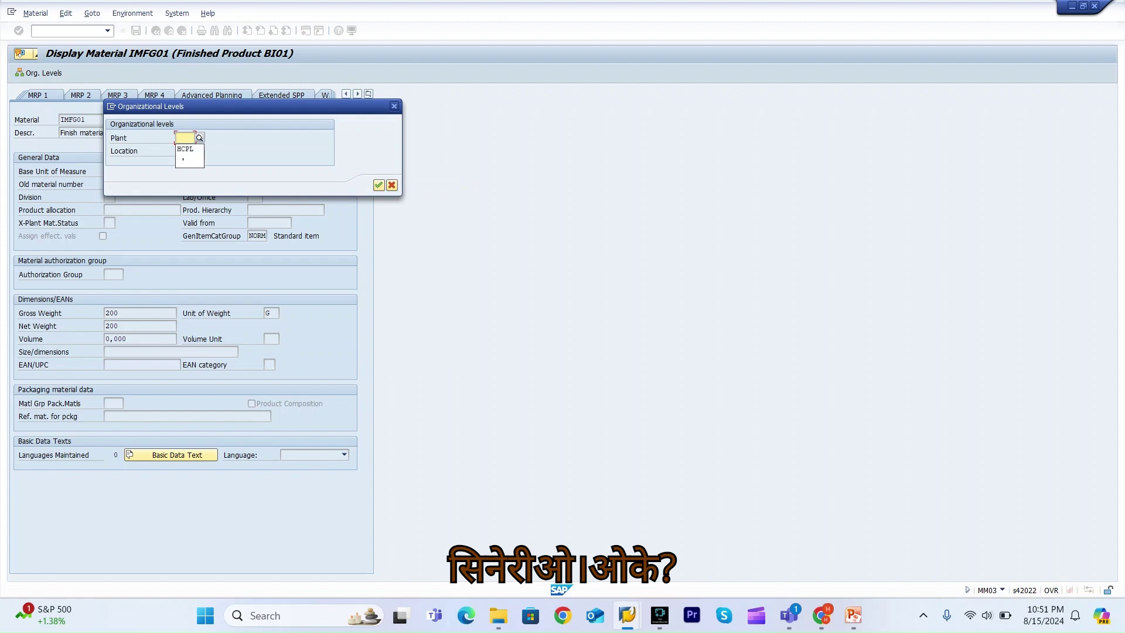
{"action": "key", "text": "Return"}
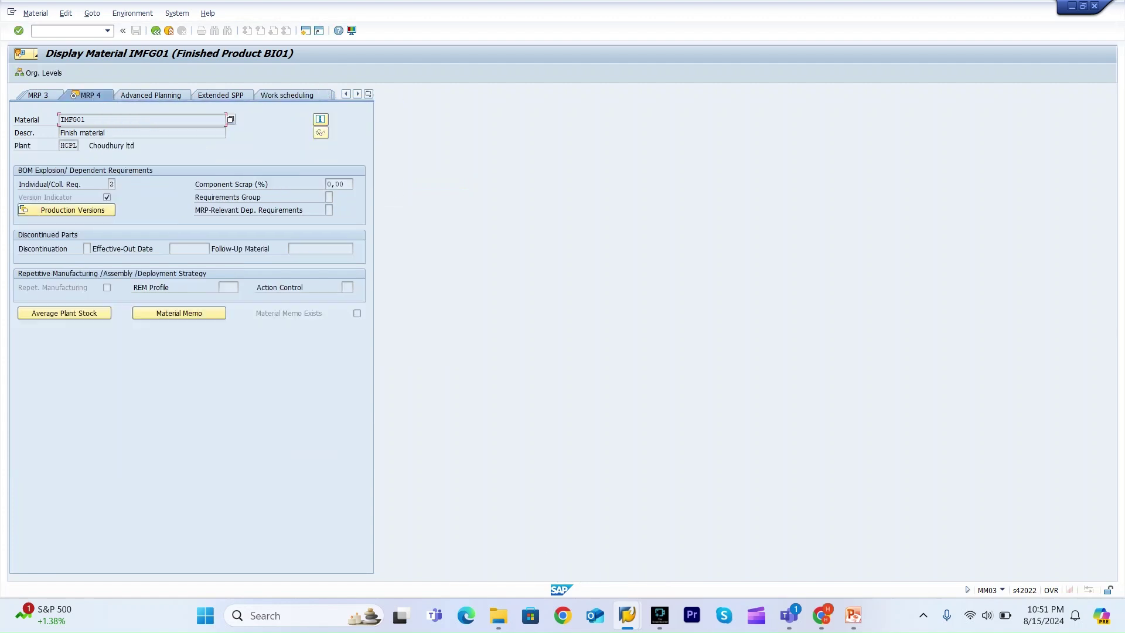
{"action": "left_click", "coordinate": [39, 95]}
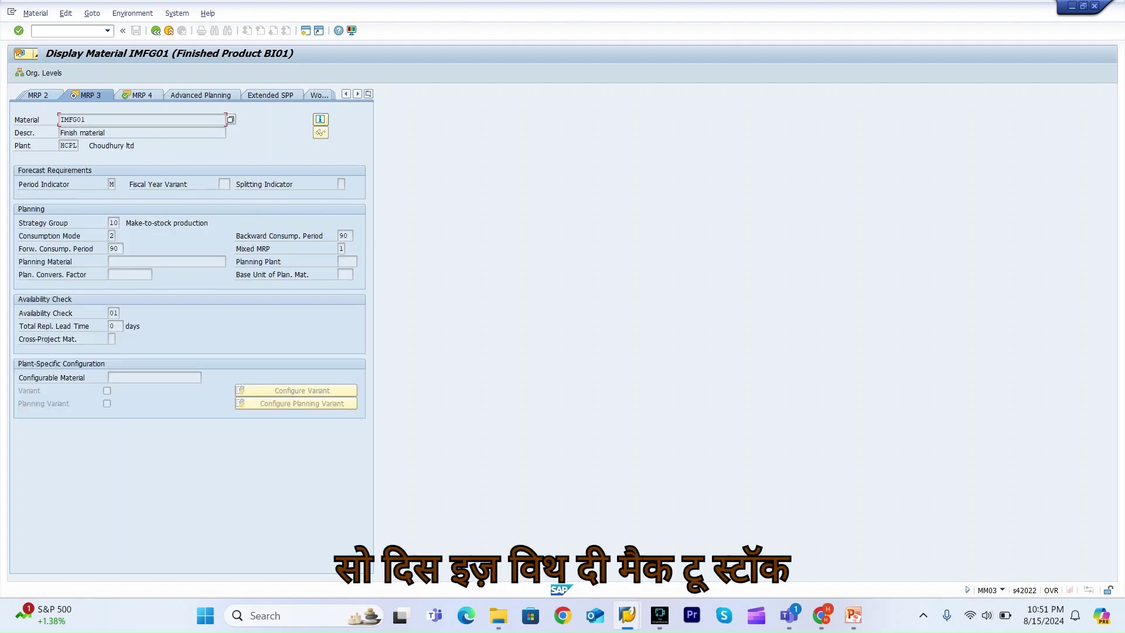
{"action": "left_click", "coordinate": [114, 224]}
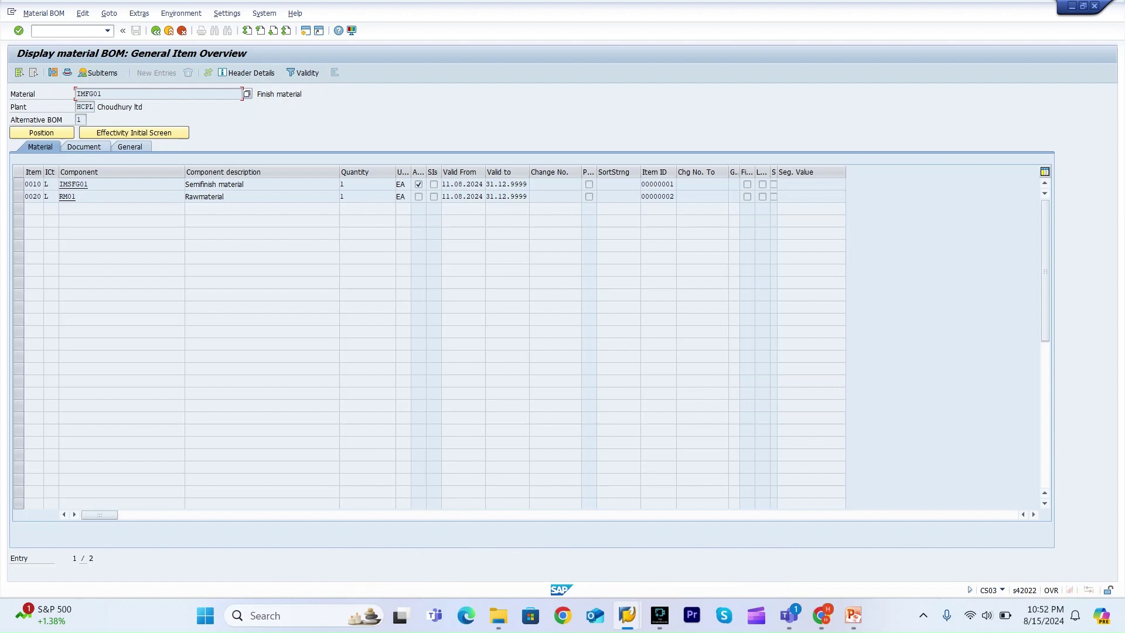
Copy the component number IMSFG01 from the BOM and start transaction MD61 in the same session.
{"action": "left_click_drag", "start_coordinate": [60, 184], "coordinate": [89, 184]}
{"action": "key", "text": "ctrl+c"}
{"action": "left_click", "coordinate": [66, 31]}
{"action": "type", "text": "/nmd"}
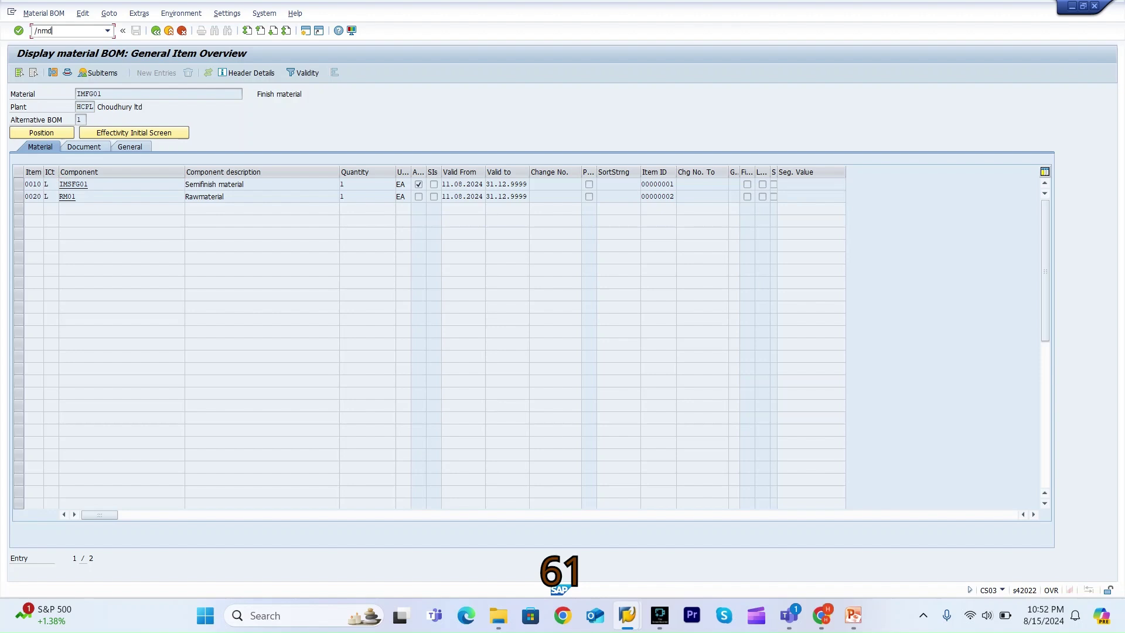
{"action": "type", "text": "61"}
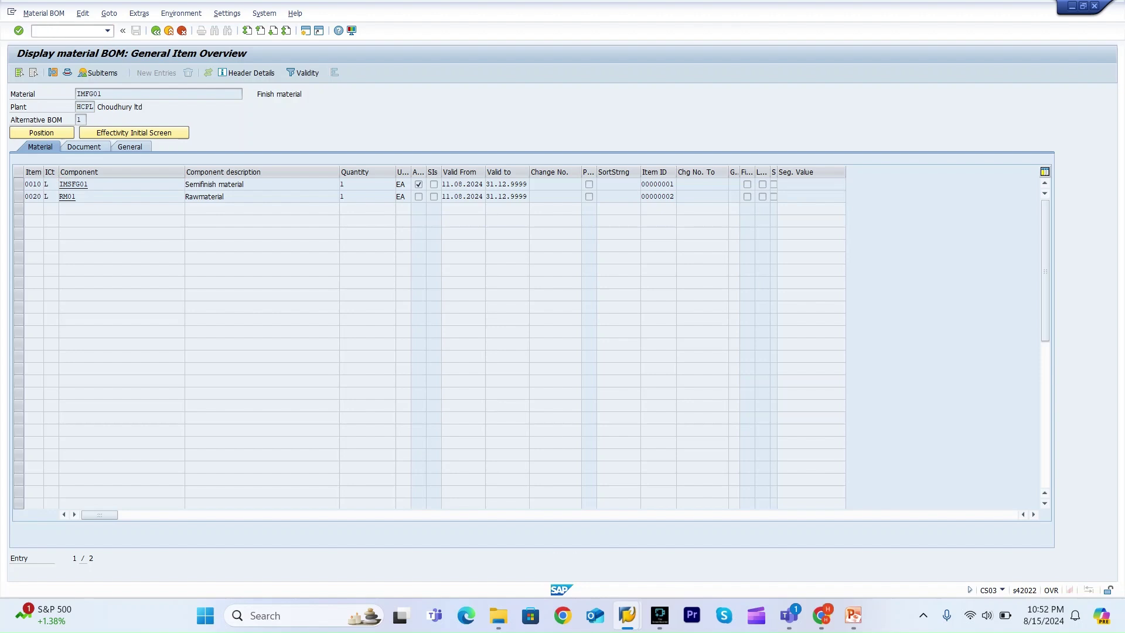
{"action": "key", "text": "Return"}
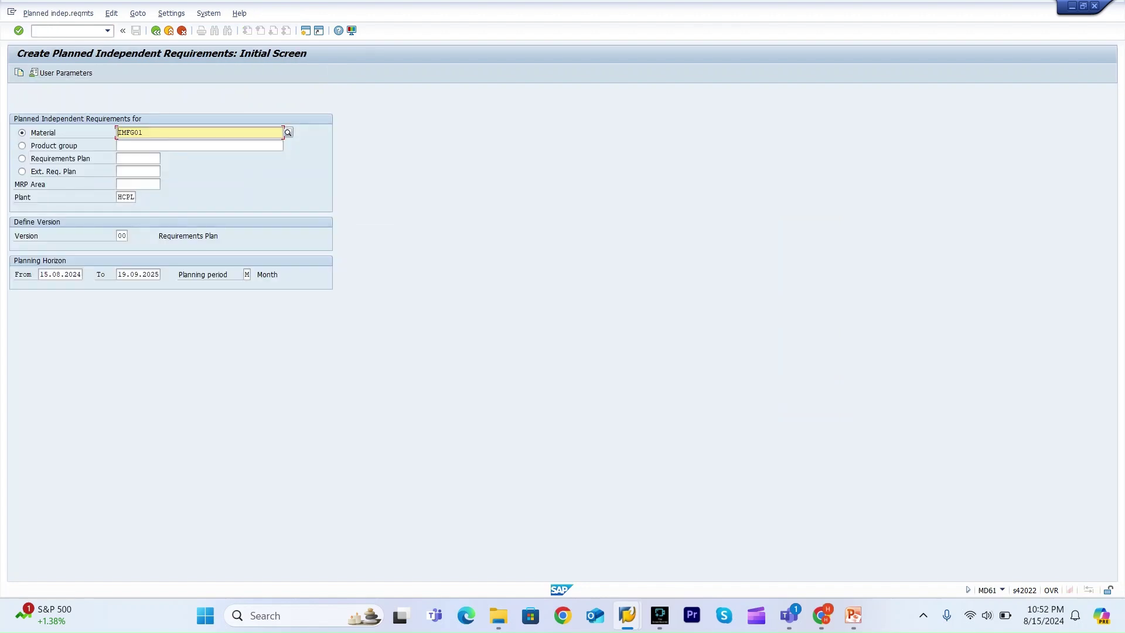
Replace the proposed material with IMSFG01 on the initial screen for creating planned independent requirements.
{"action": "key", "text": "BackSpace"}
{"action": "key", "text": "BackSpace"}
{"action": "key", "text": "BackSpace"}
{"action": "key", "text": "BackSpace"}
{"action": "key", "text": "BackSpace"}
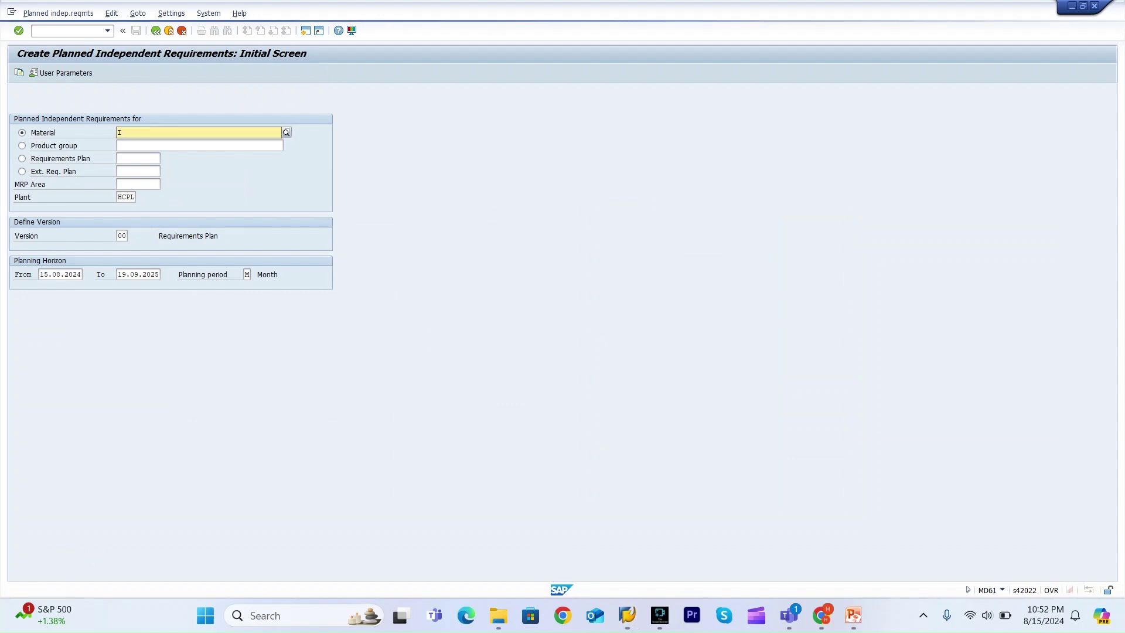
{"action": "key", "text": "BackSpace"}
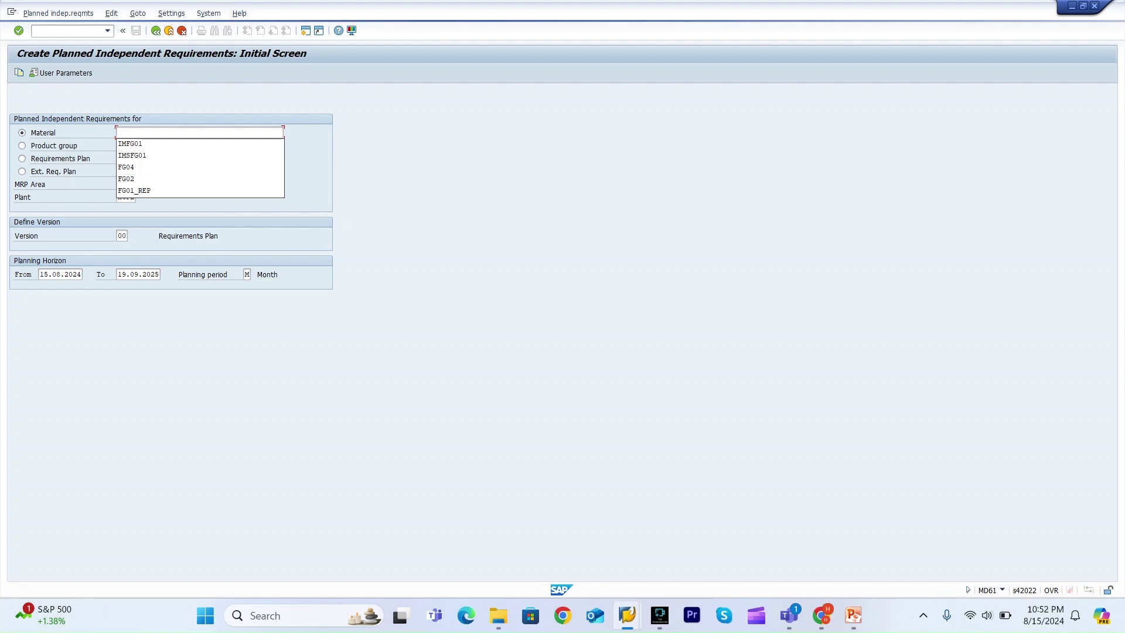
{"action": "key", "text": "Down"}
{"action": "key", "text": "Down"}
{"action": "key", "text": "Return"}
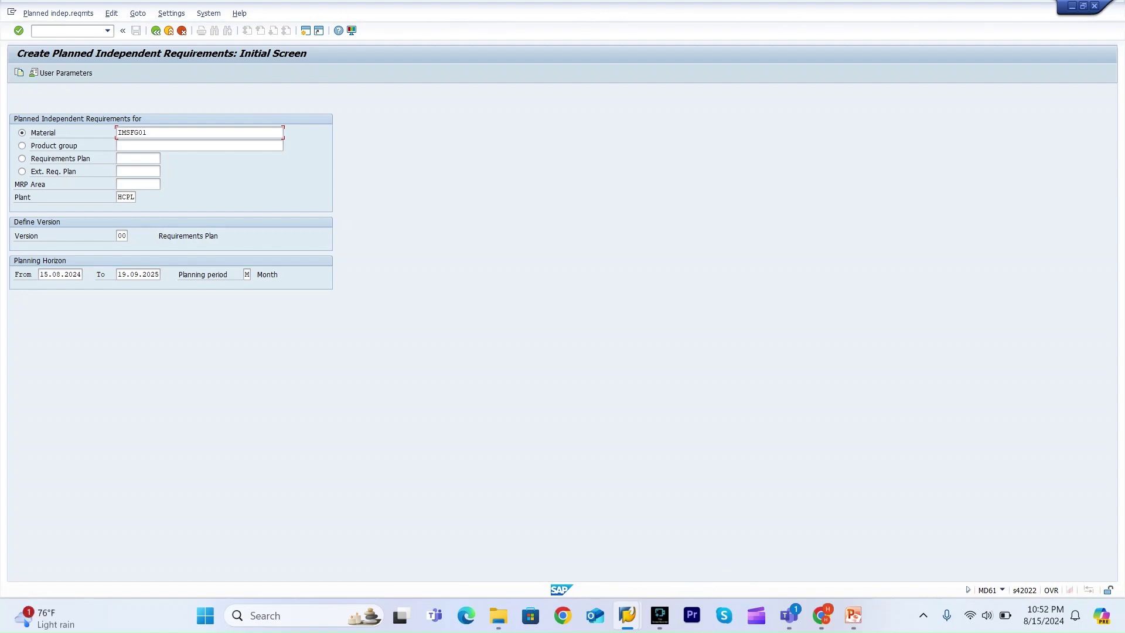
Log on to the S4HANA system again with the user ID and password, ending all other logons and dismissing the session messages.
{"action": "mouse_move", "coordinate": [627, 615]}
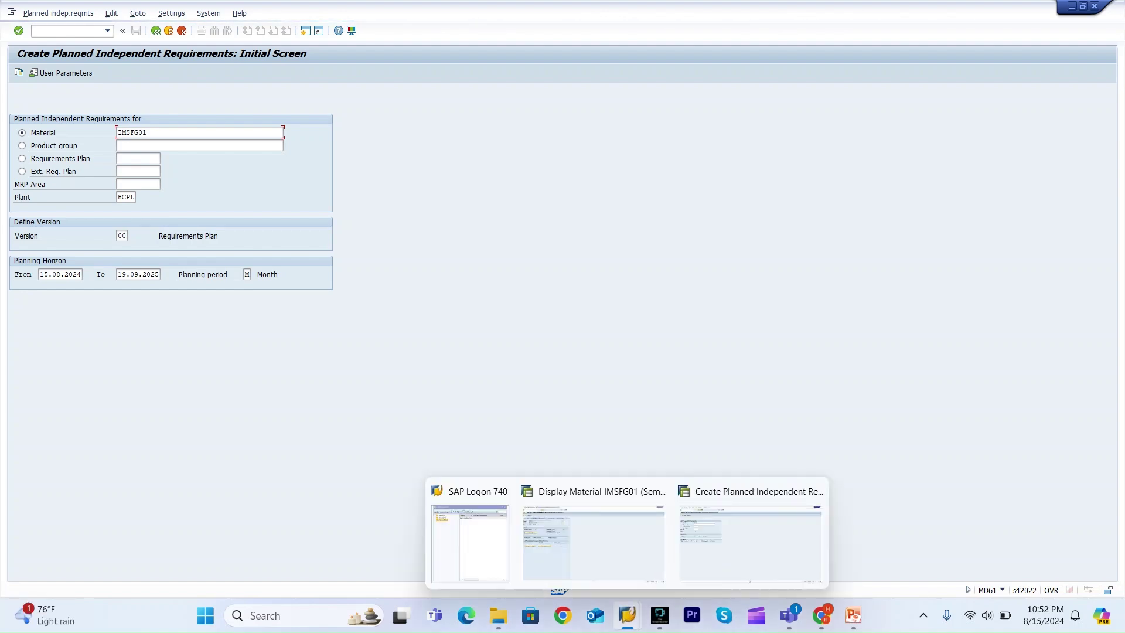
{"action": "left_click", "coordinate": [470, 544]}
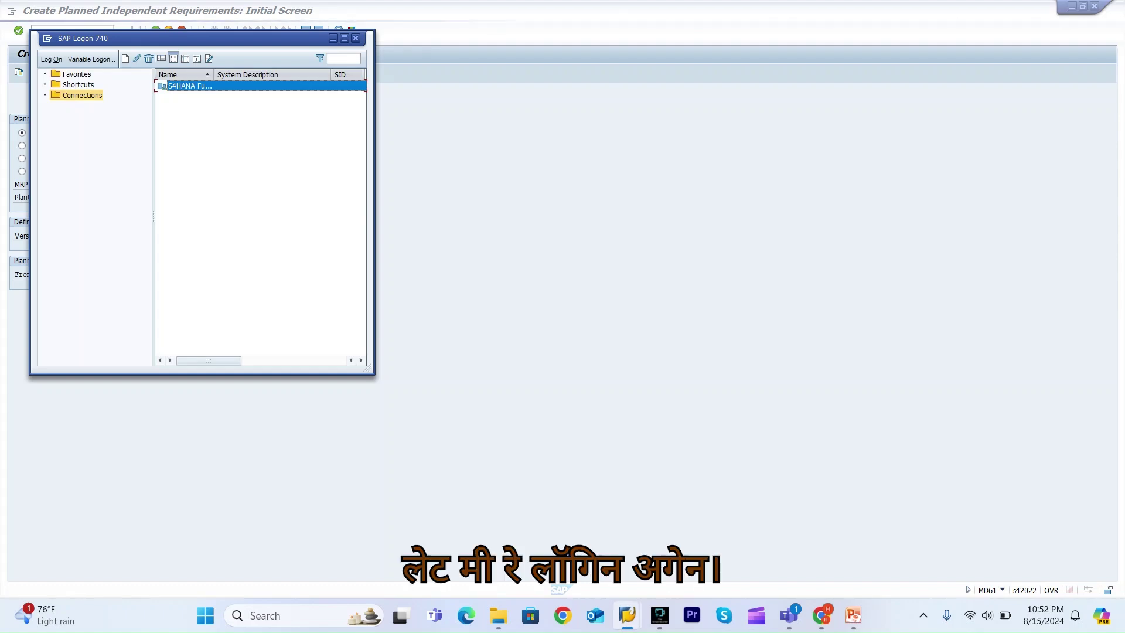
{"action": "key", "text": "Return"}
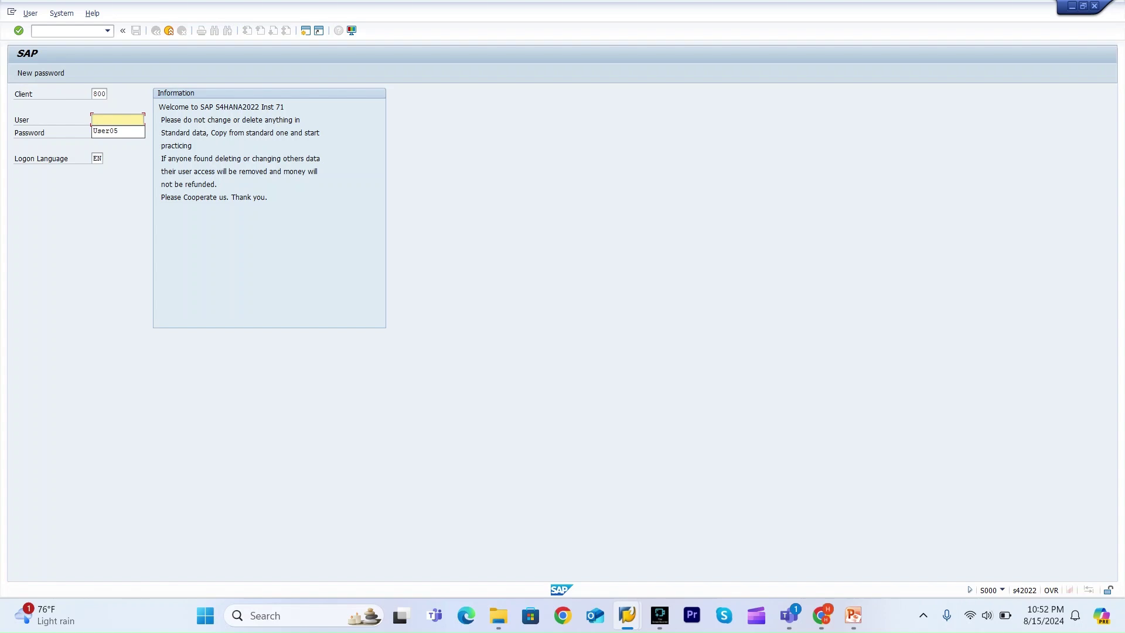
{"action": "key", "text": "Down"}
{"action": "key", "text": "Return"}
{"action": "key", "text": "Tab"}
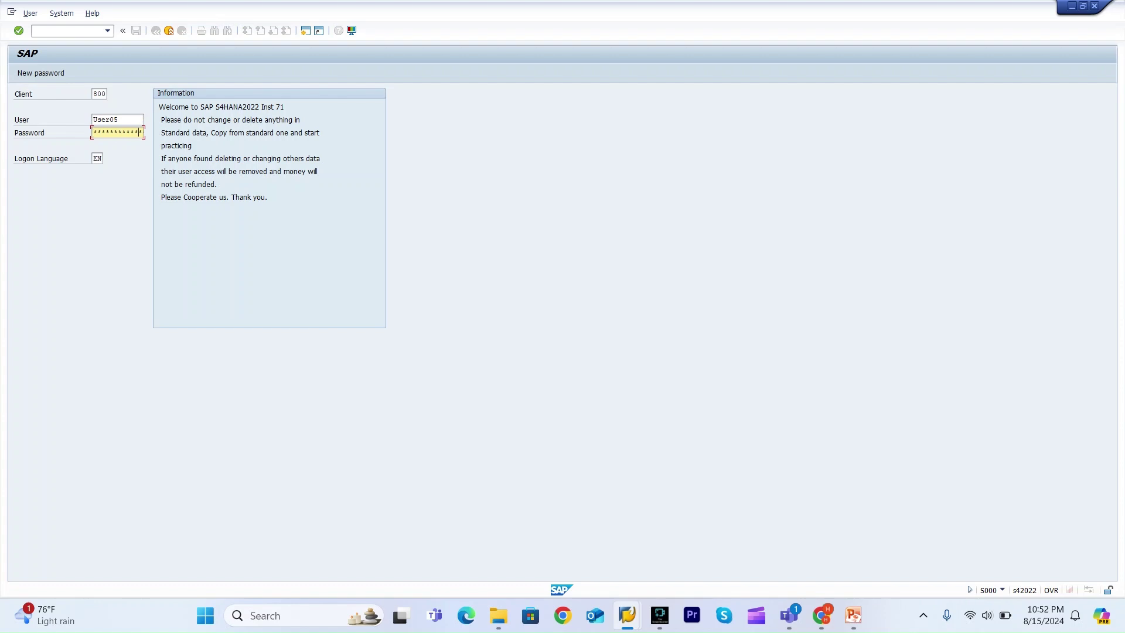
{"action": "key", "text": "Return"}
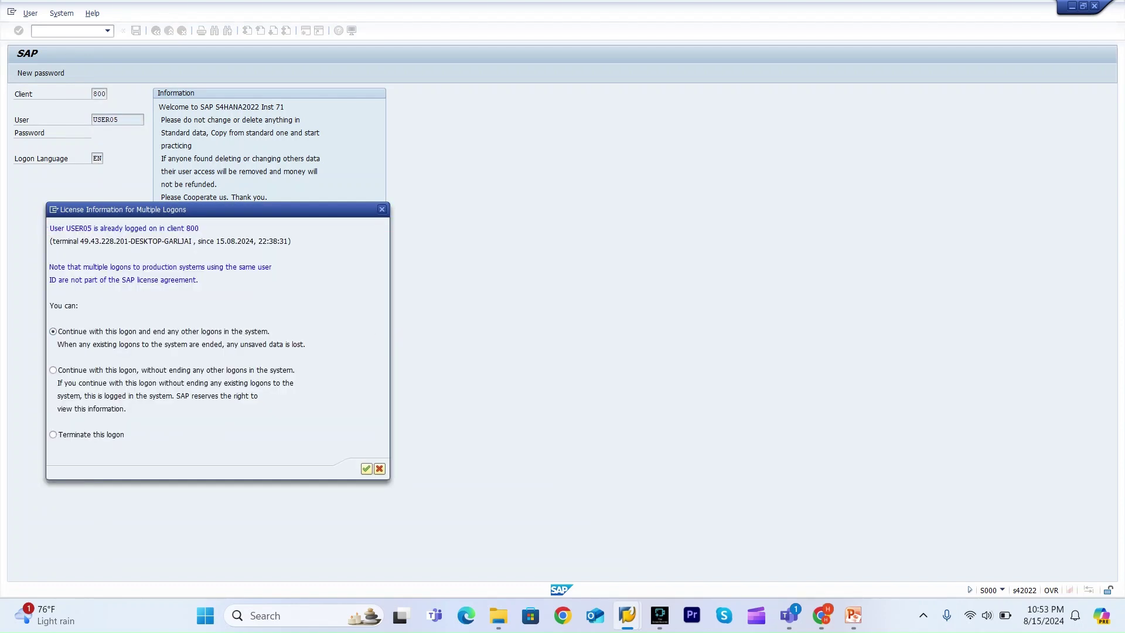
{"action": "key", "text": "Return"}
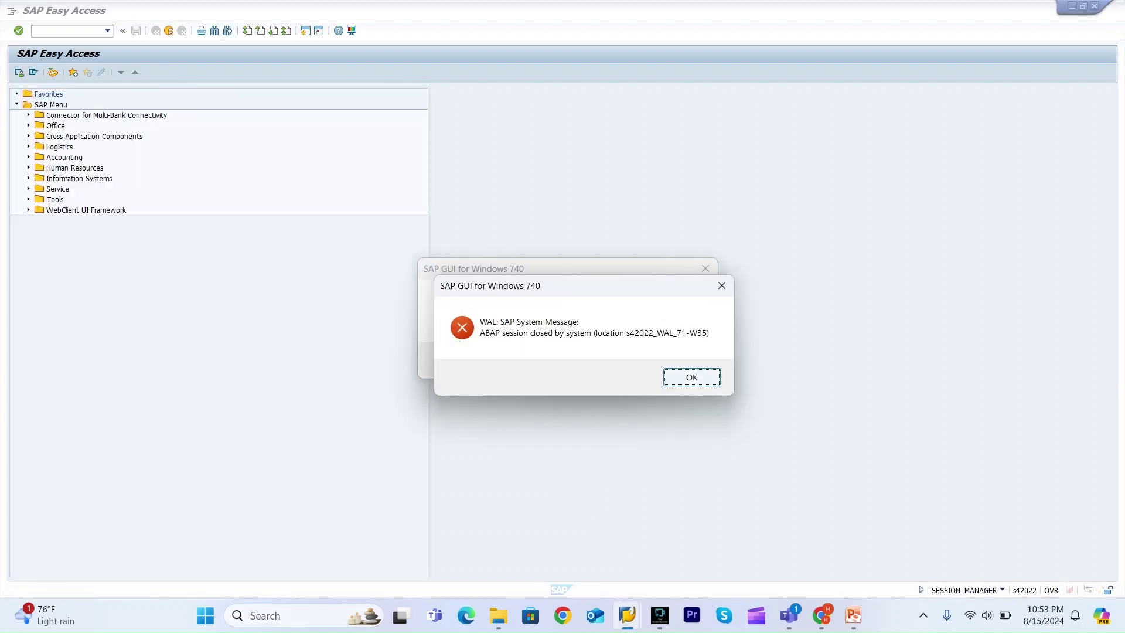
{"action": "key", "text": "Return"}
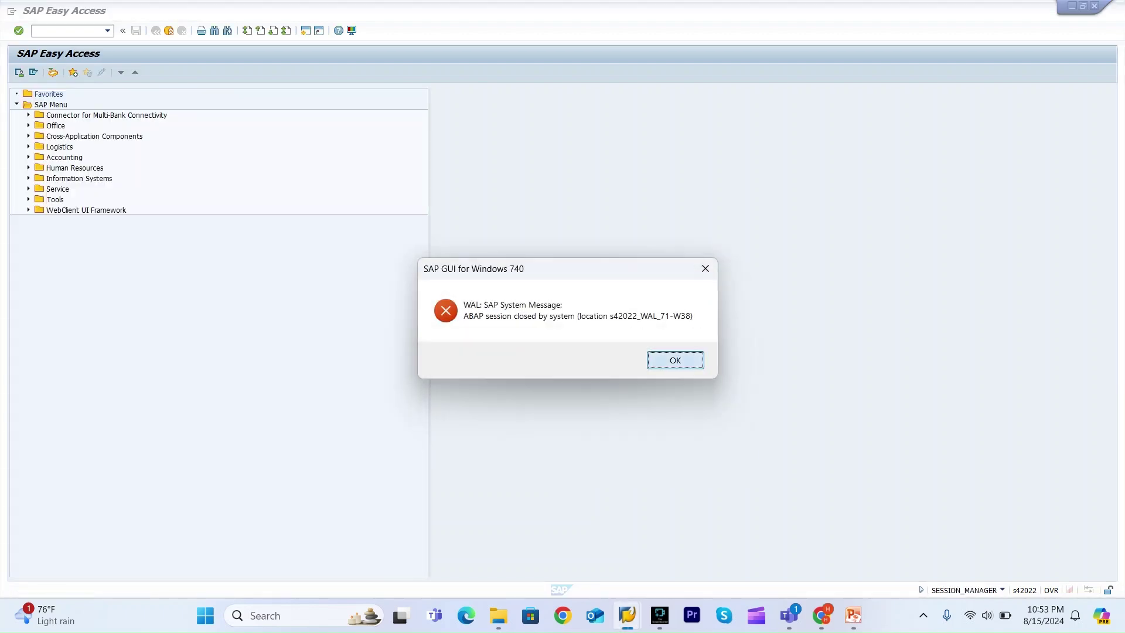
{"action": "key", "text": "Return"}
Start transaction MD61 and open the planning table for material IMSFG01 in plant HCPL.
{"action": "type", "text": "md61"}
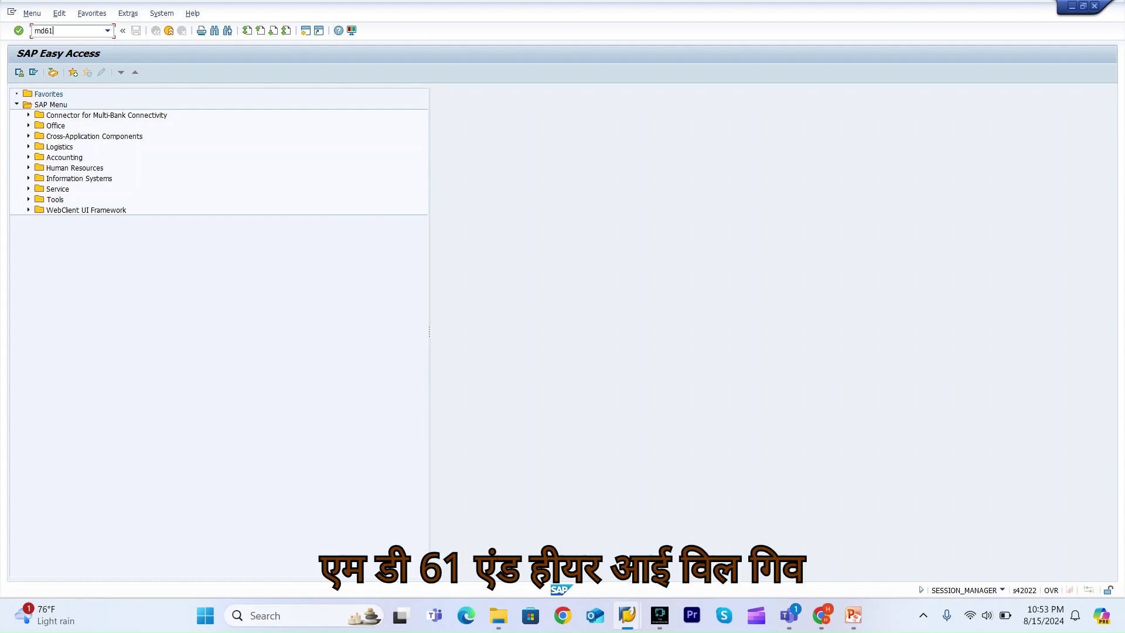
{"action": "key", "text": "Return"}
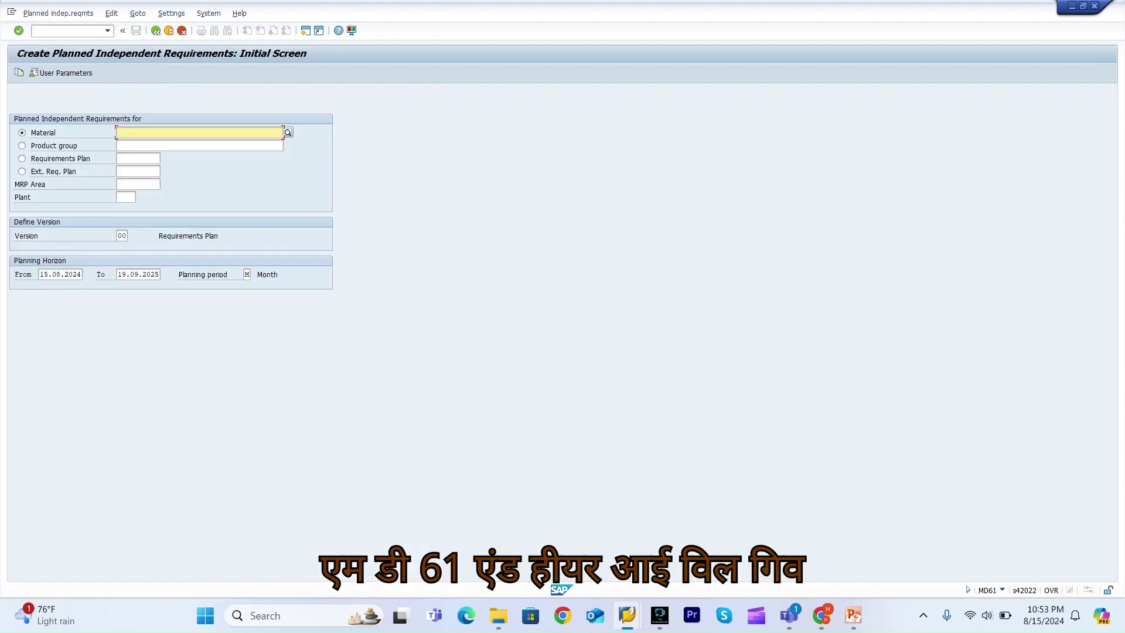
{"action": "key", "text": "space"}
{"action": "key", "text": "Down"}
{"action": "key", "text": "Return"}
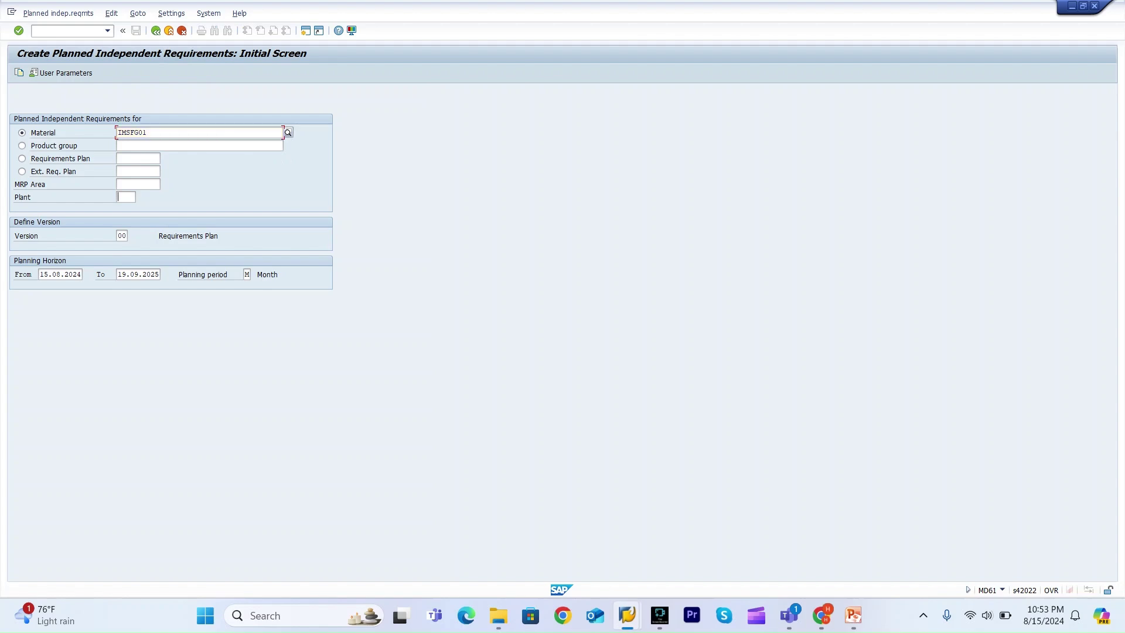
{"action": "left_click", "coordinate": [125, 197]}
{"action": "key", "text": "space"}
{"action": "key", "text": "Return"}
{"action": "key", "text": "Return"}
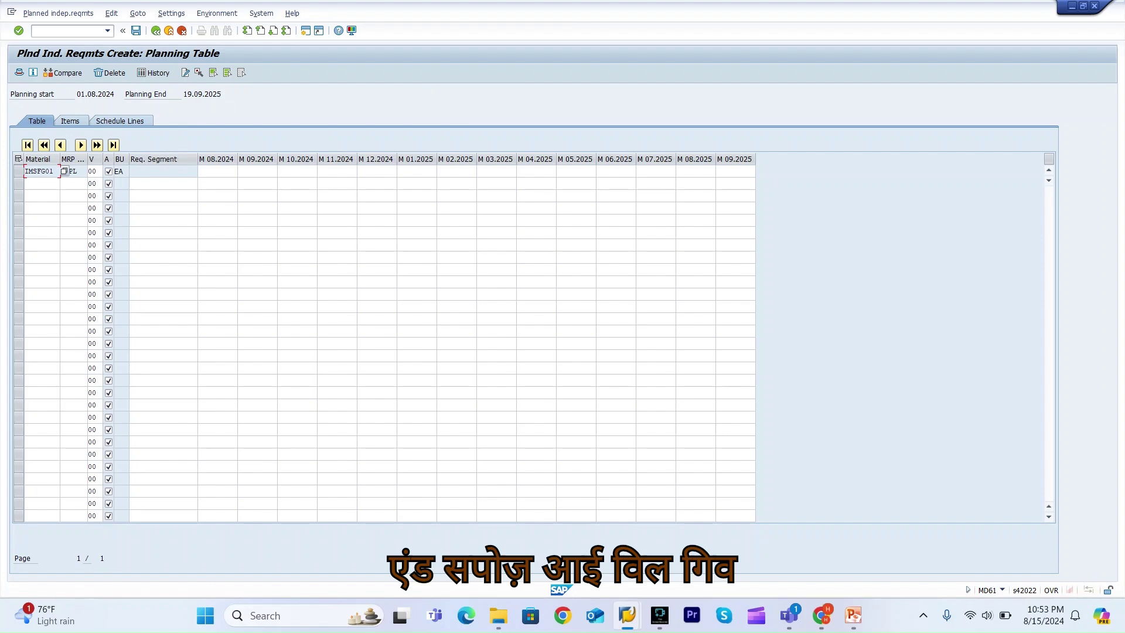
Enter planned quantities of 200 for 10.2024, 100 for 11.2024 and 300 for 12.2024 for IMSFG01, and save the requirements.
{"action": "left_click", "coordinate": [316, 171]}
{"action": "type", "text": "2000"}
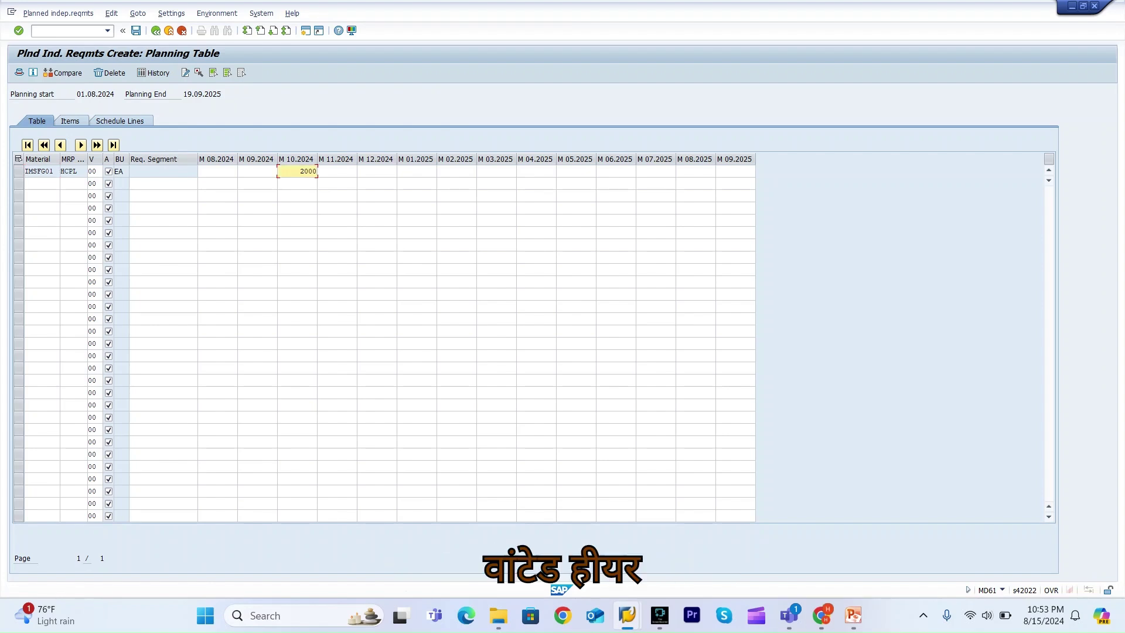
{"action": "key", "text": "BackSpace"}
{"action": "key", "text": "Tab"}
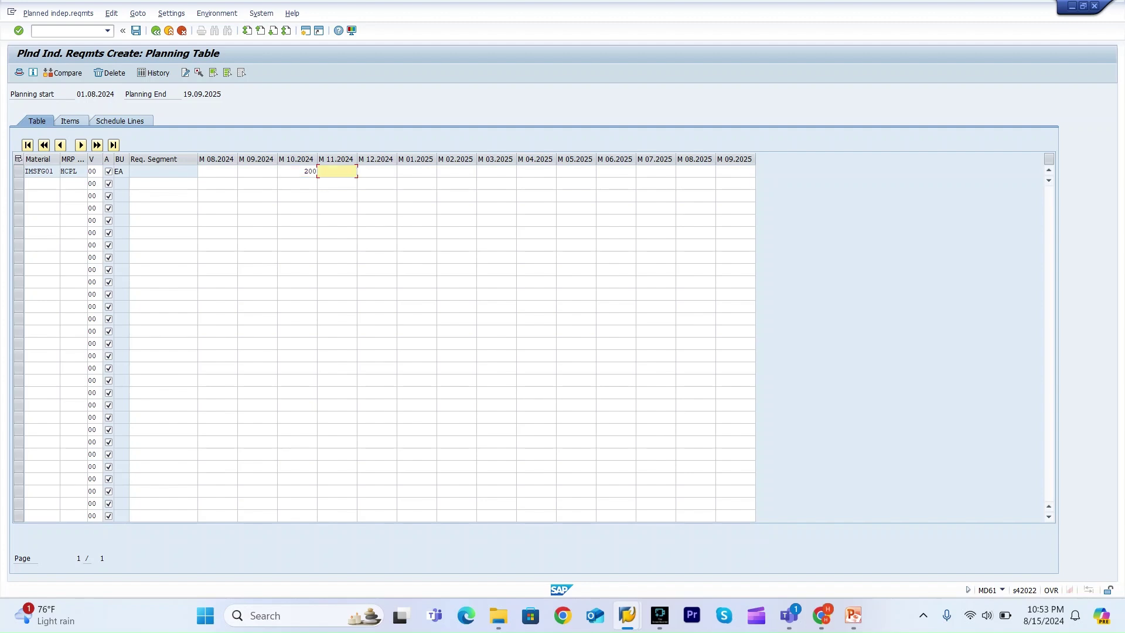
{"action": "type", "text": "100"}
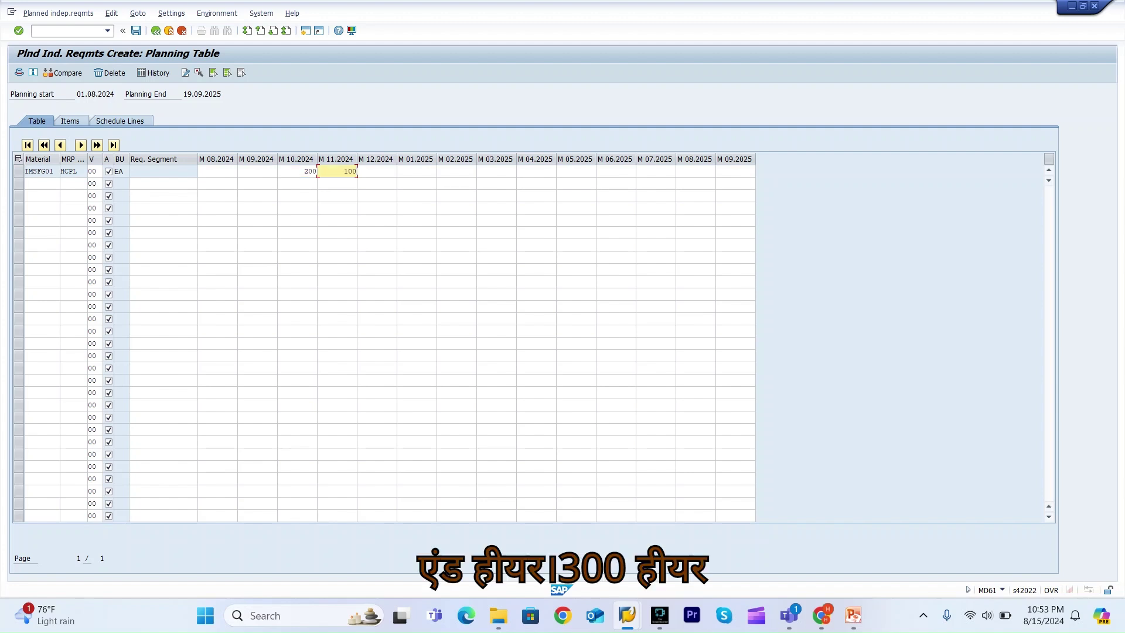
{"action": "key", "text": "Tab"}
{"action": "type", "text": "300"}
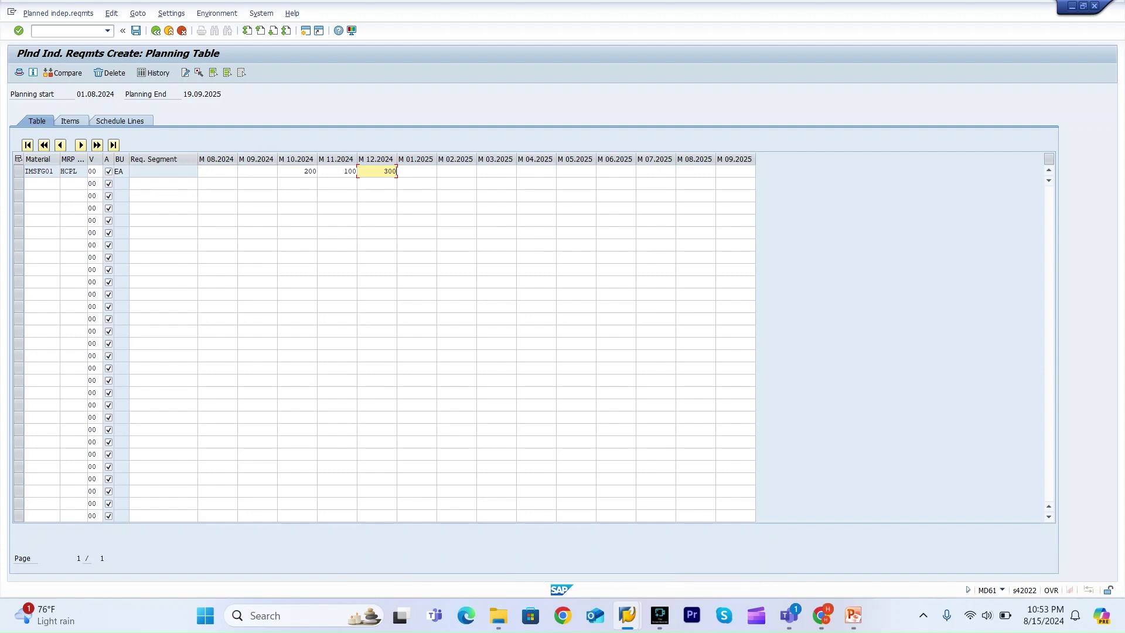
{"action": "key", "text": "ctrl+s"}
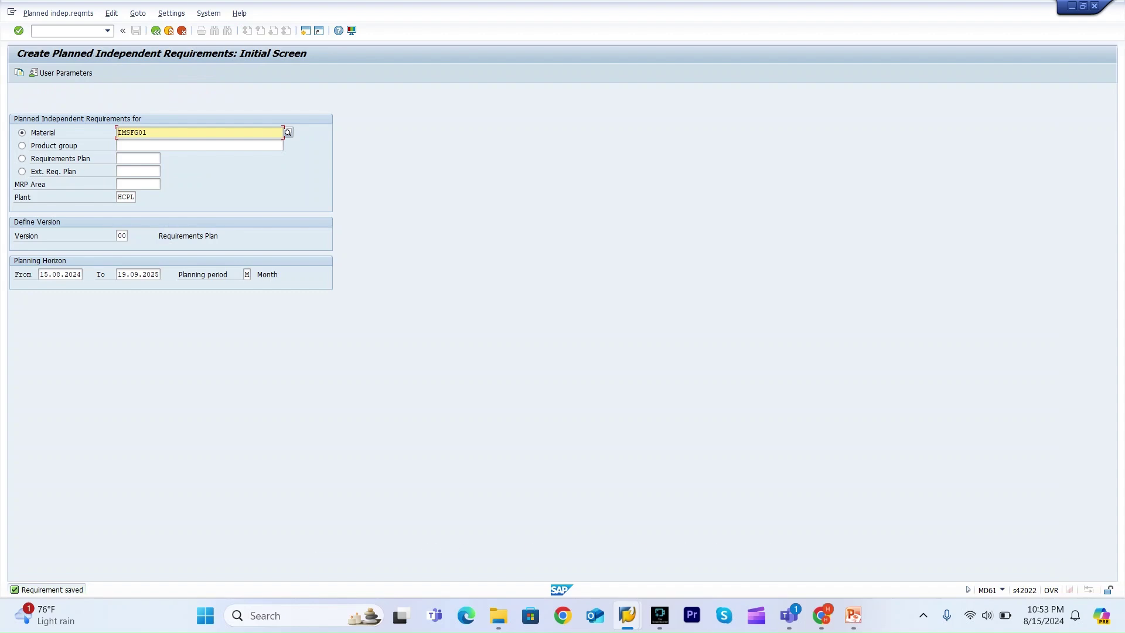
Display the stock/requirements list (MD04) of material IMSFG01 for plant HCPL in a new session.
{"action": "left_click", "coordinate": [69, 30]}
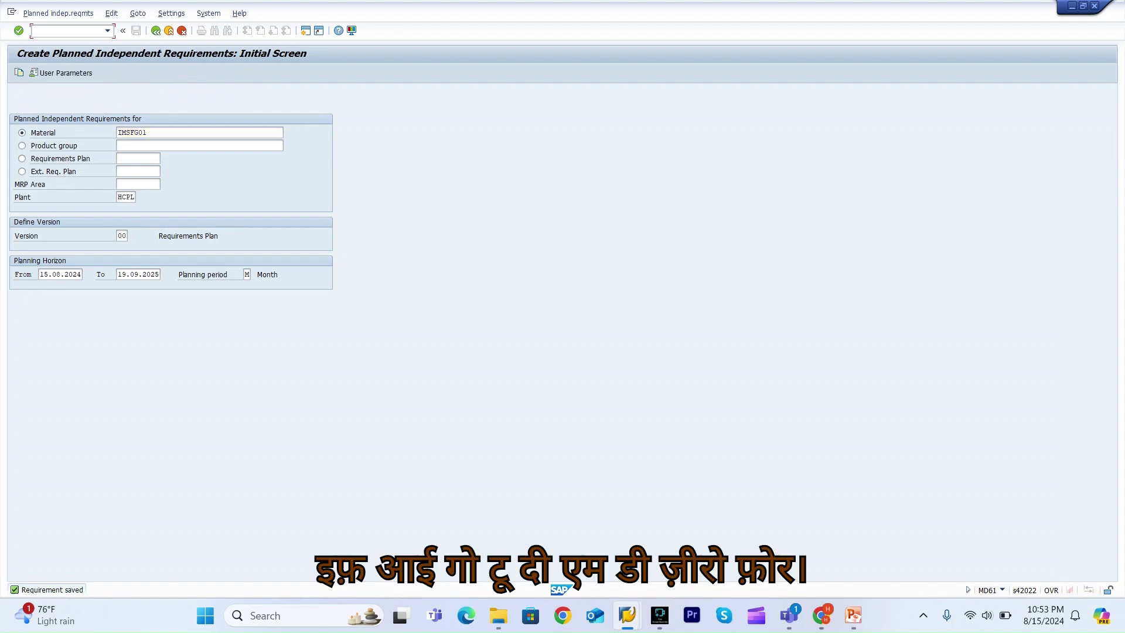
{"action": "type", "text": "/omd04"}
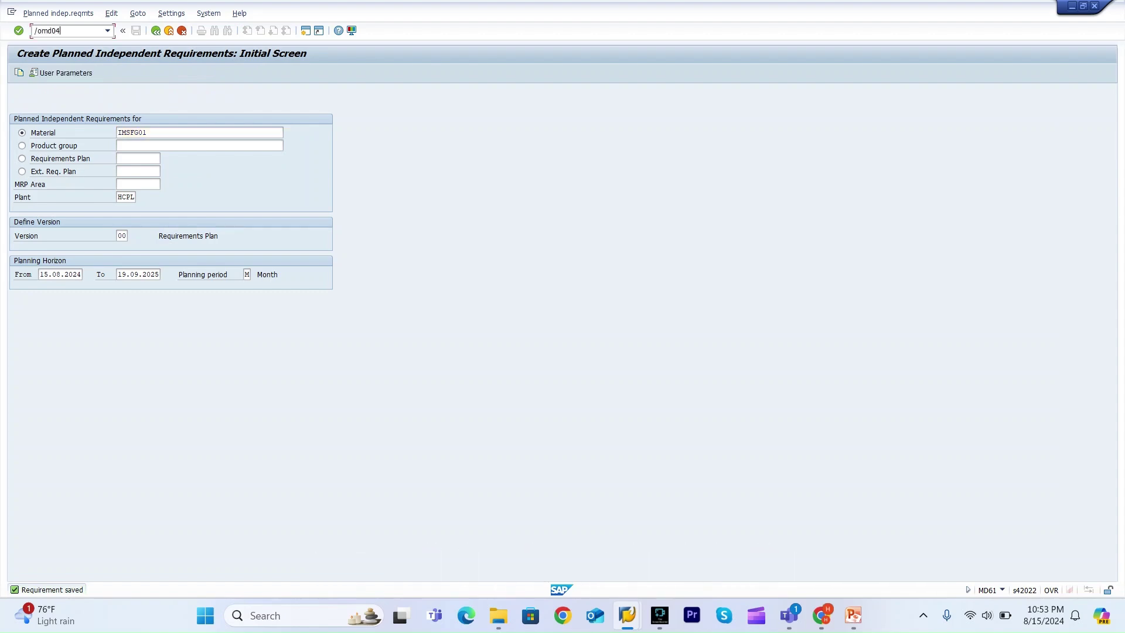
{"action": "key", "text": "Return"}
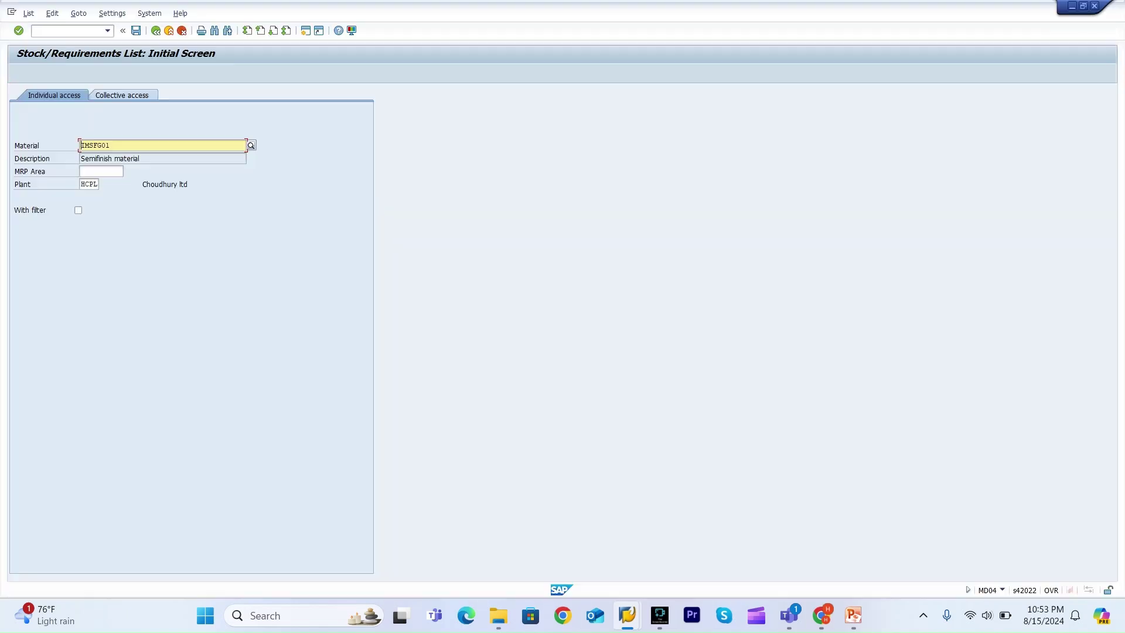
{"action": "key", "text": "Return"}
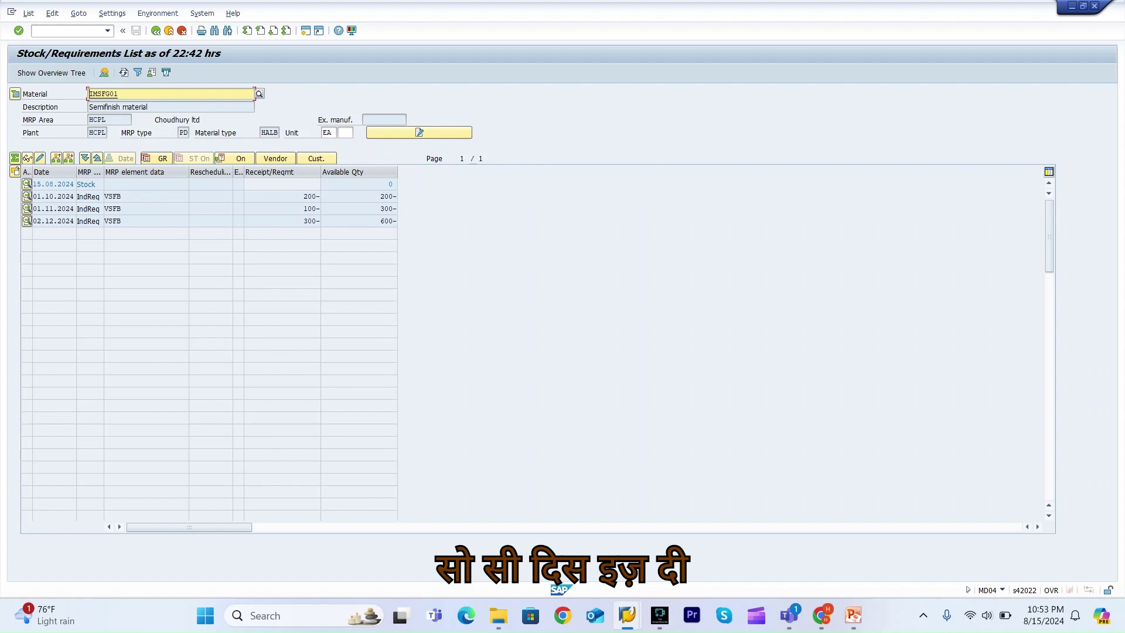
Start transaction MD61 in a new session and open the planning table for finished material IMFG01 in plant HCPL.
{"action": "left_click", "coordinate": [136, 197]}
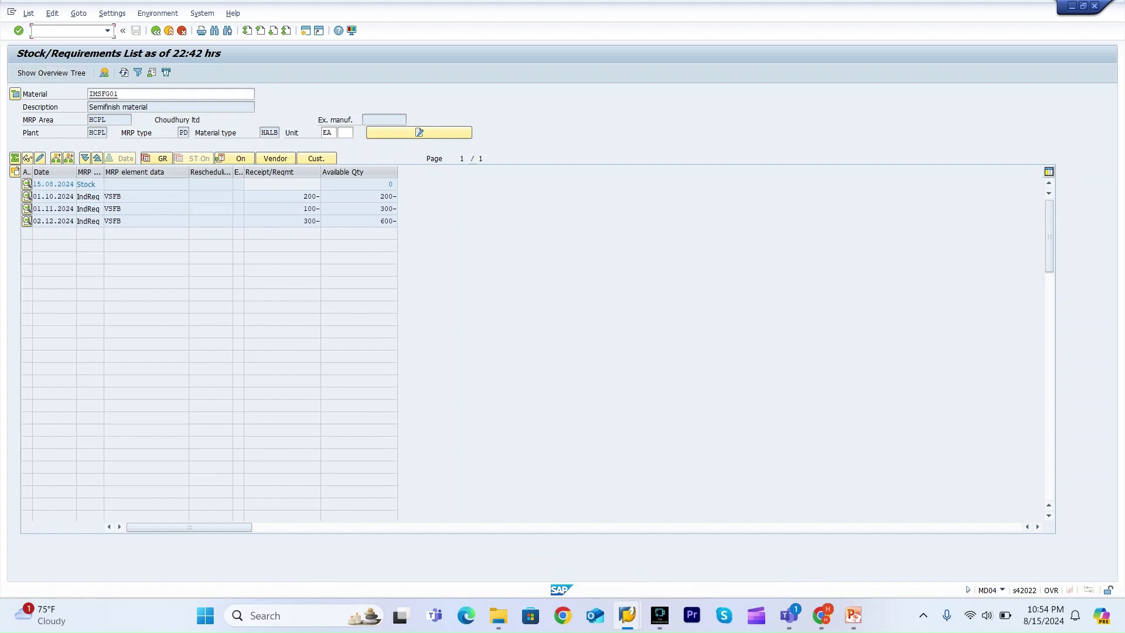
{"action": "type", "text": "/omd"}
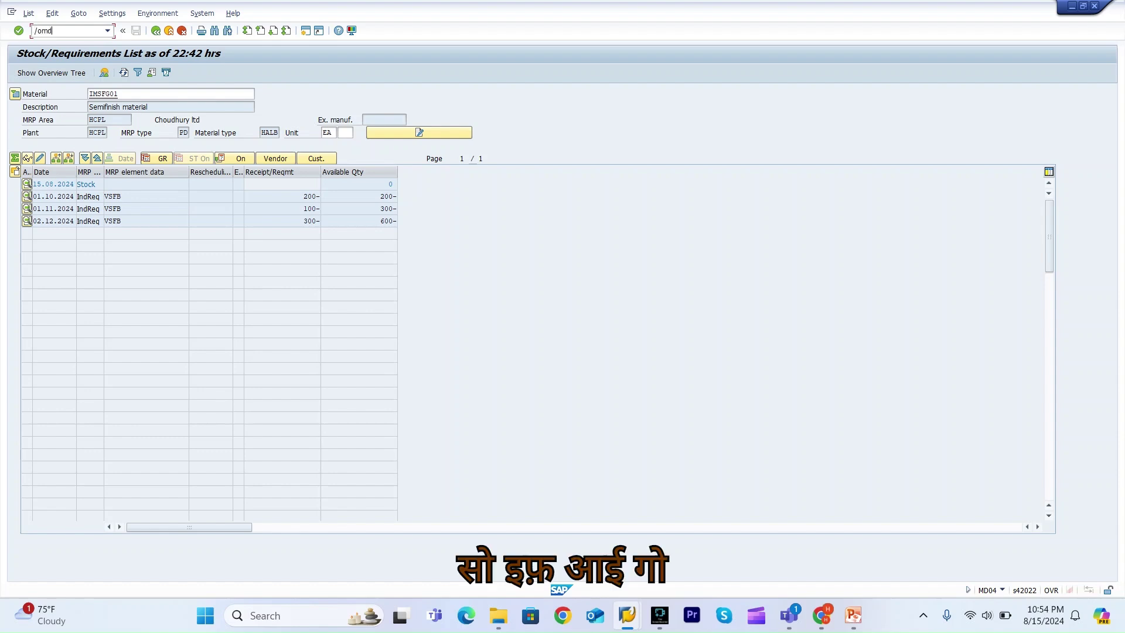
{"action": "type", "text": "61"}
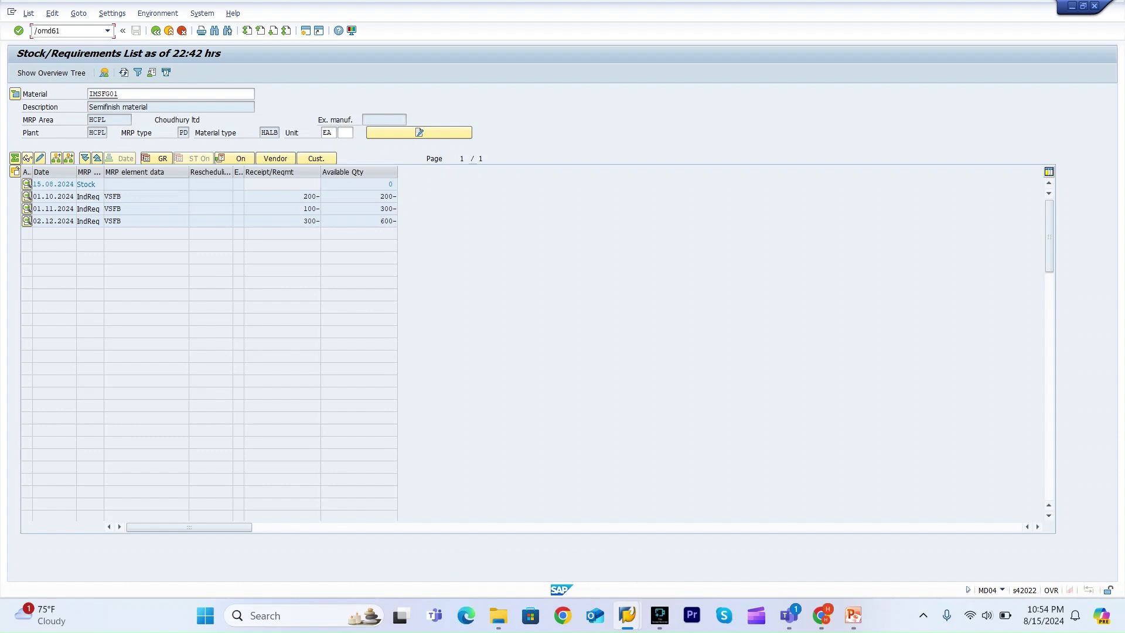
{"action": "key", "text": "Return"}
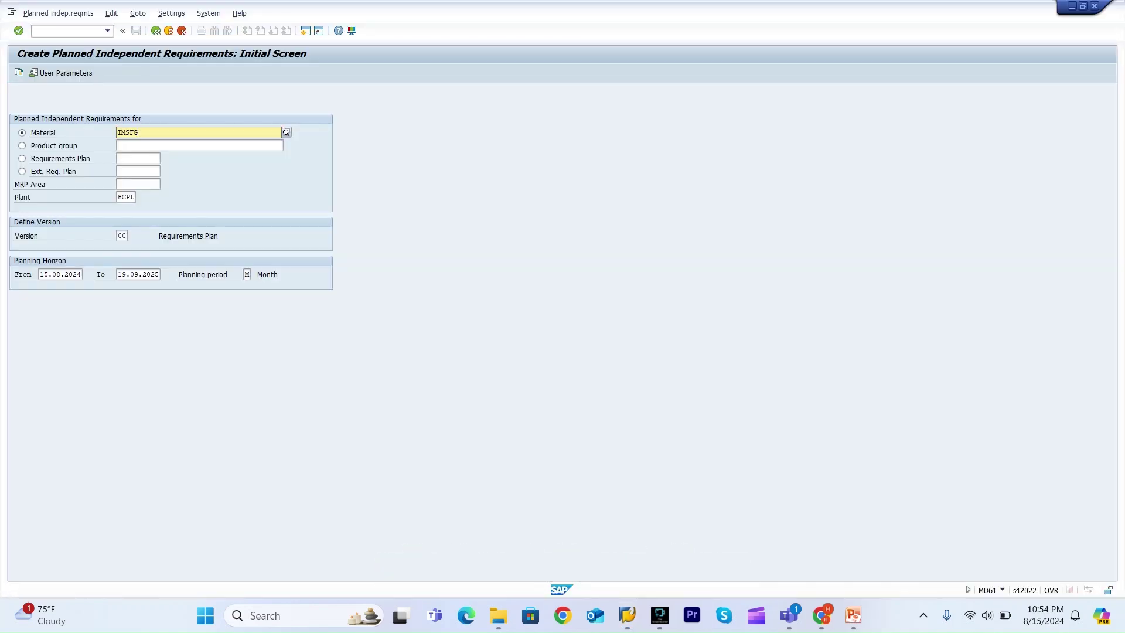
{"action": "key", "text": "BackSpace"}
{"action": "key", "text": "BackSpace"}
{"action": "key", "text": "BackSpace"}
{"action": "key", "text": "BackSpace"}
{"action": "key", "text": "BackSpace"}
{"action": "type", "text": "fg01"}
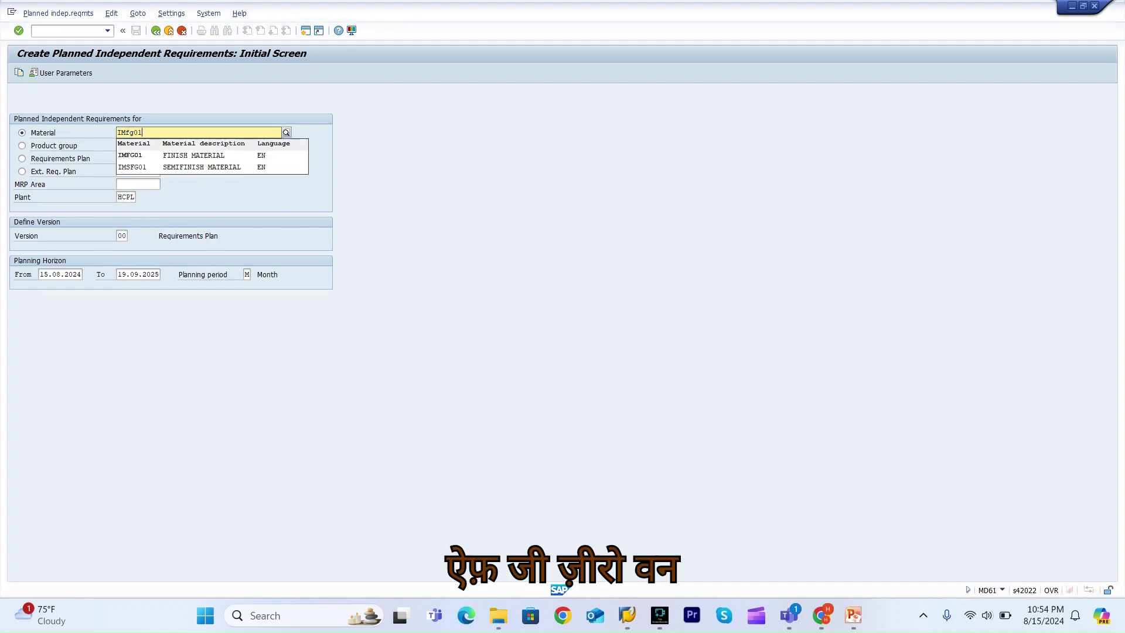
{"action": "key", "text": "Return"}
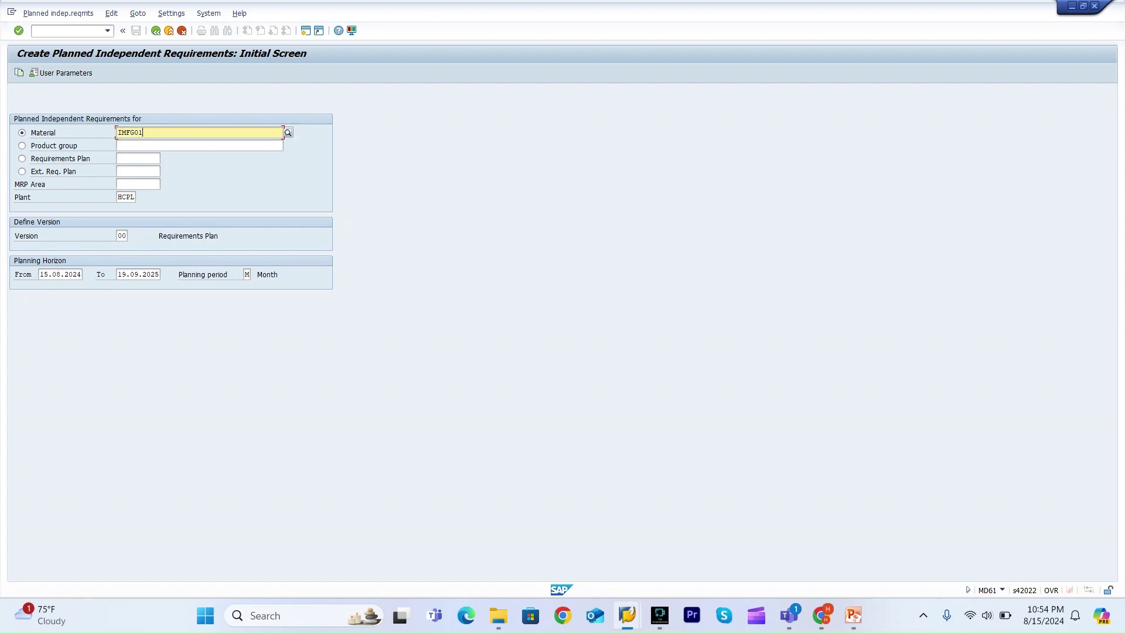
{"action": "key", "text": "Return"}
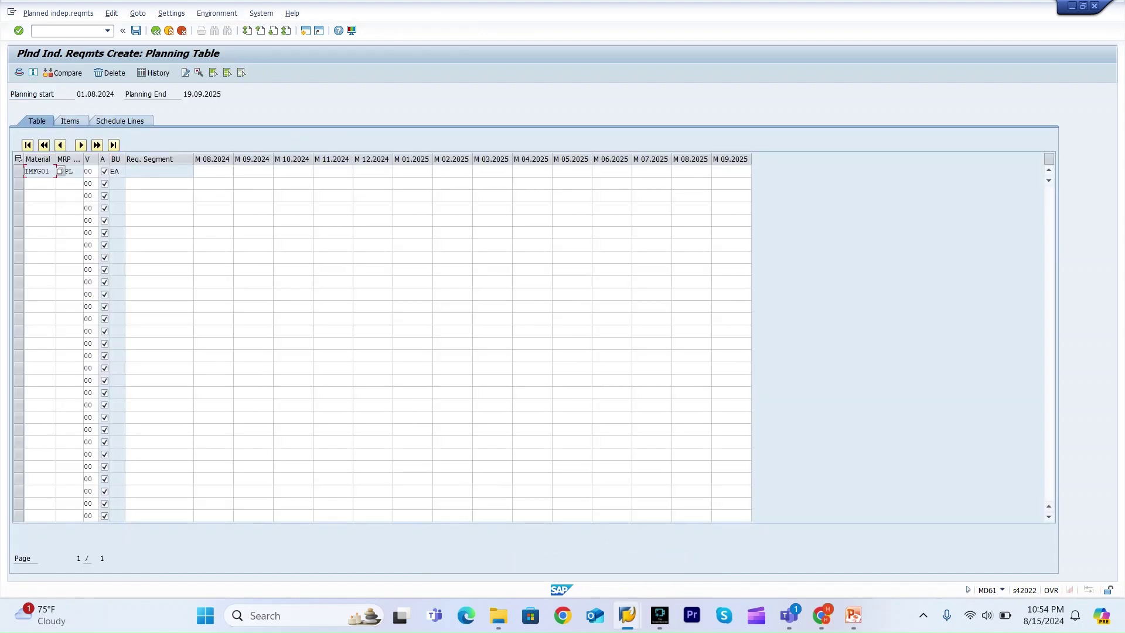
Enter a planned quantity of 50 for 11.2024 for IMFG01 and save the requirement.
{"action": "left_click", "coordinate": [333, 171]}
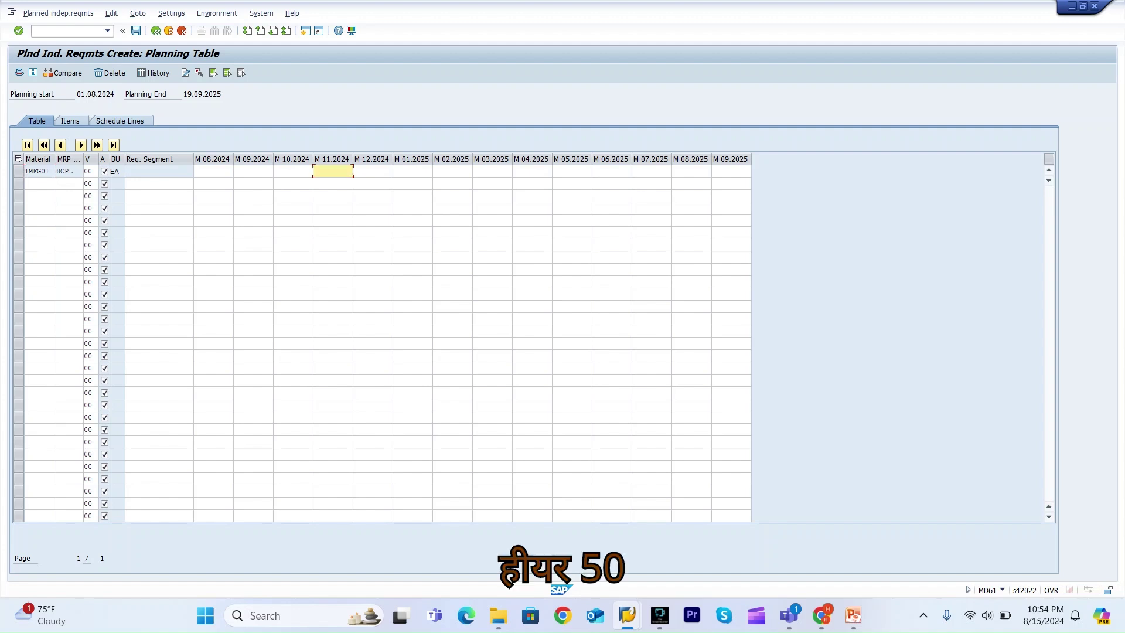
{"action": "type", "text": "50"}
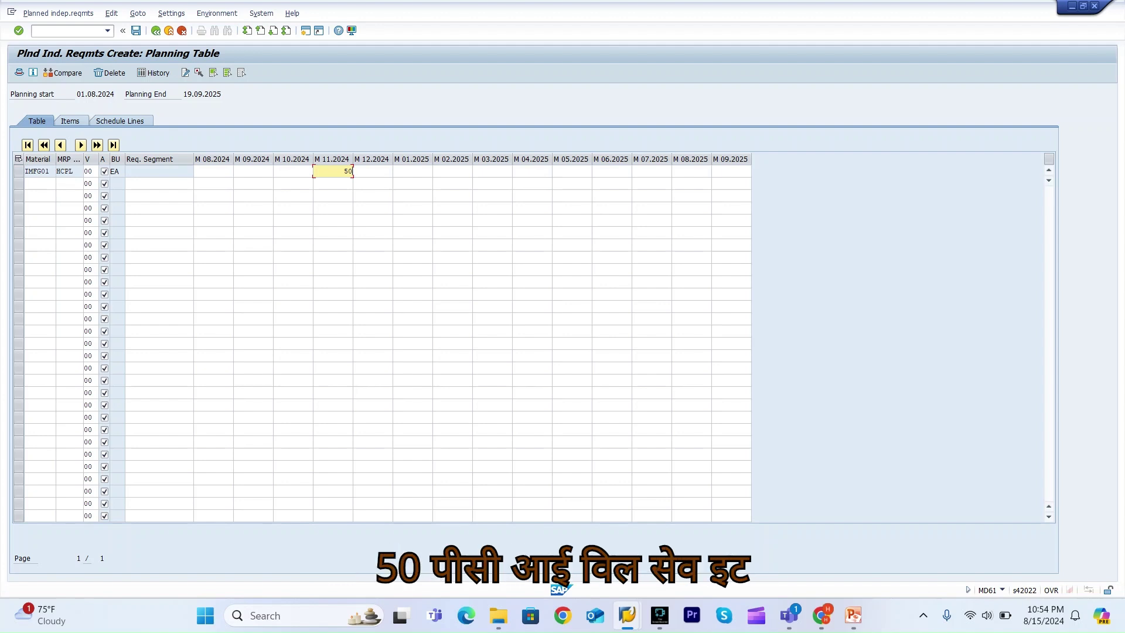
{"action": "left_click", "coordinate": [135, 30]}
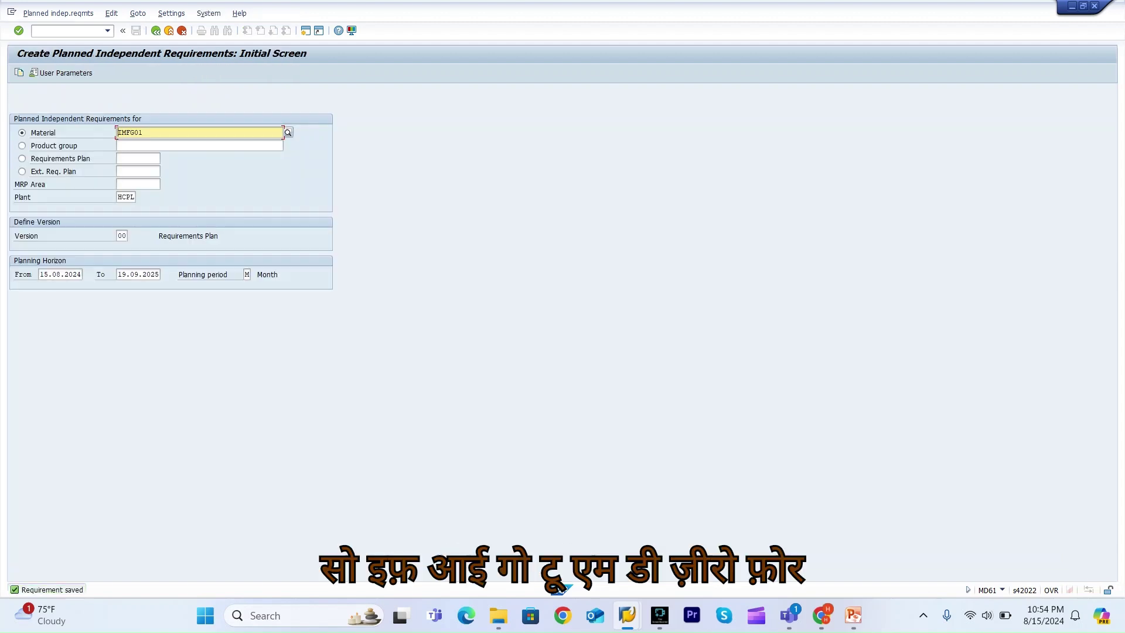
Display the stock/requirements list (MD04) of material IMFG01 for plant HCPL in the same session.
{"action": "key", "text": "ctrl+slash"}
{"action": "type", "text": "/n"}
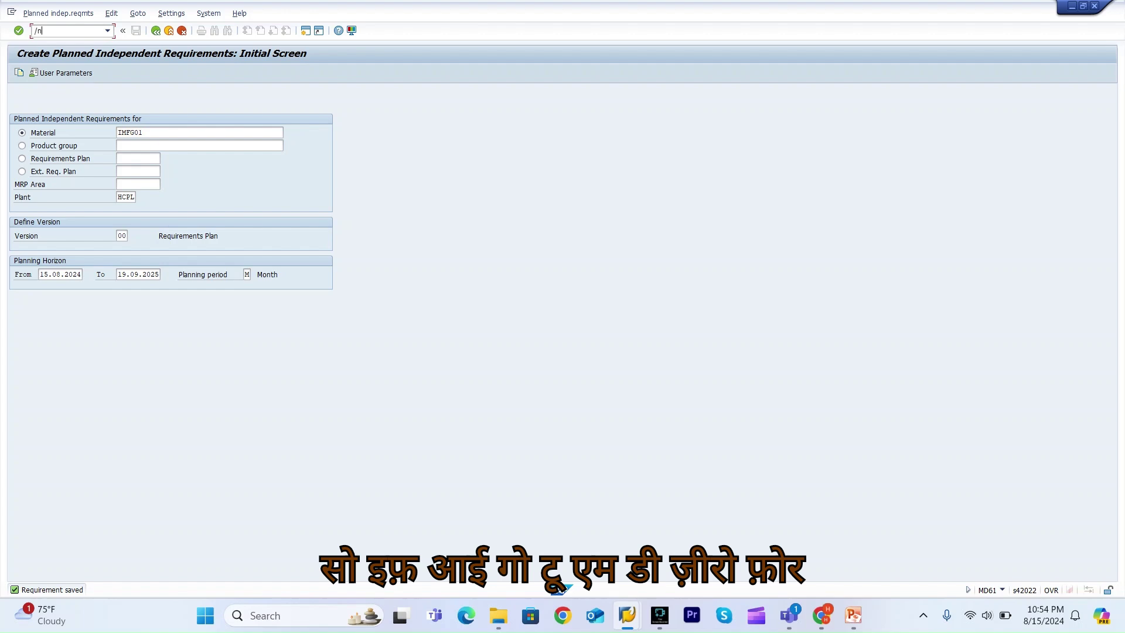
{"action": "type", "text": "md04"}
{"action": "key", "text": "Return"}
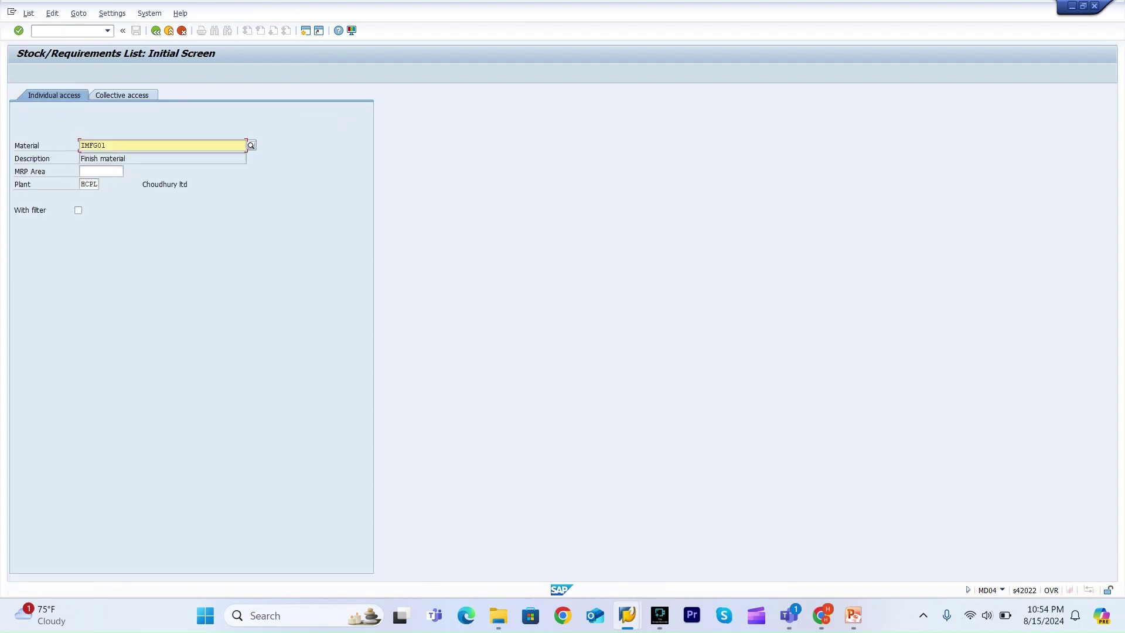
{"action": "key", "text": "Return"}
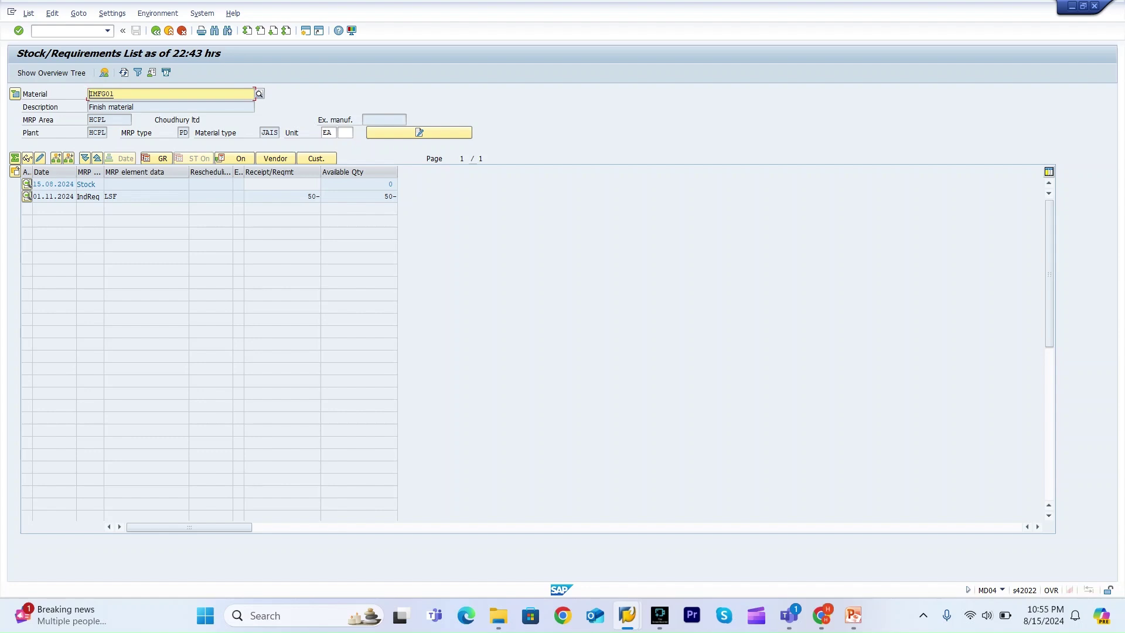
Start MD02 in a new session for IMFG01, setting purchase requisition creation to 3 (planned orders) and planning mode to 2 (re-explode BOM and routing).
{"action": "left_click", "coordinate": [65, 31]}
{"action": "type", "text": "/omd0"}
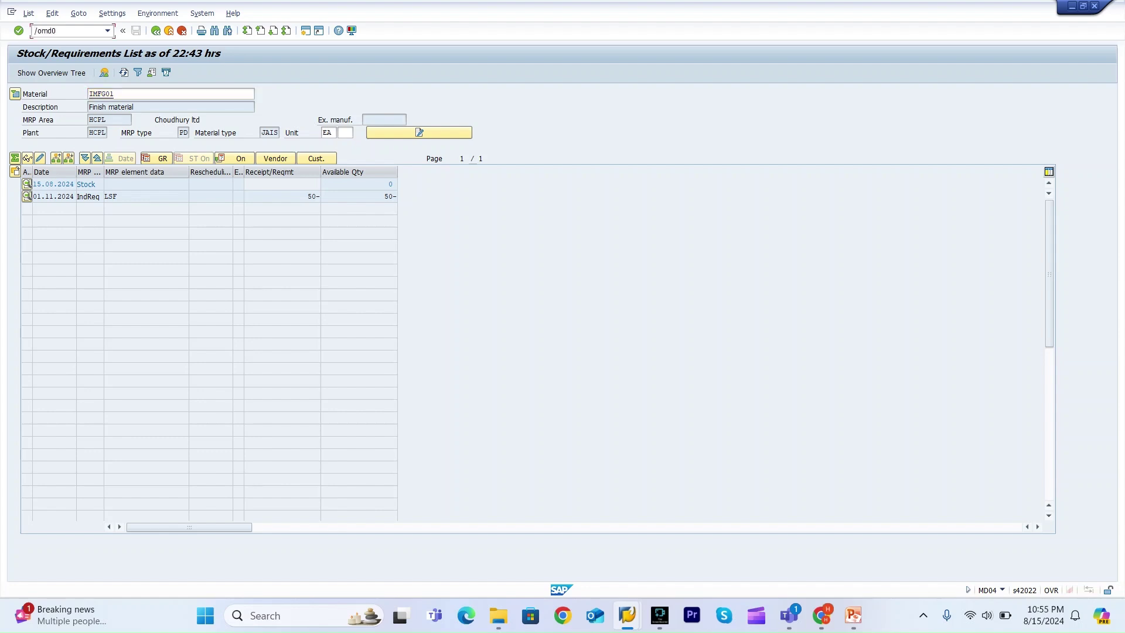
{"action": "type", "text": "2"}
{"action": "key", "text": "Return"}
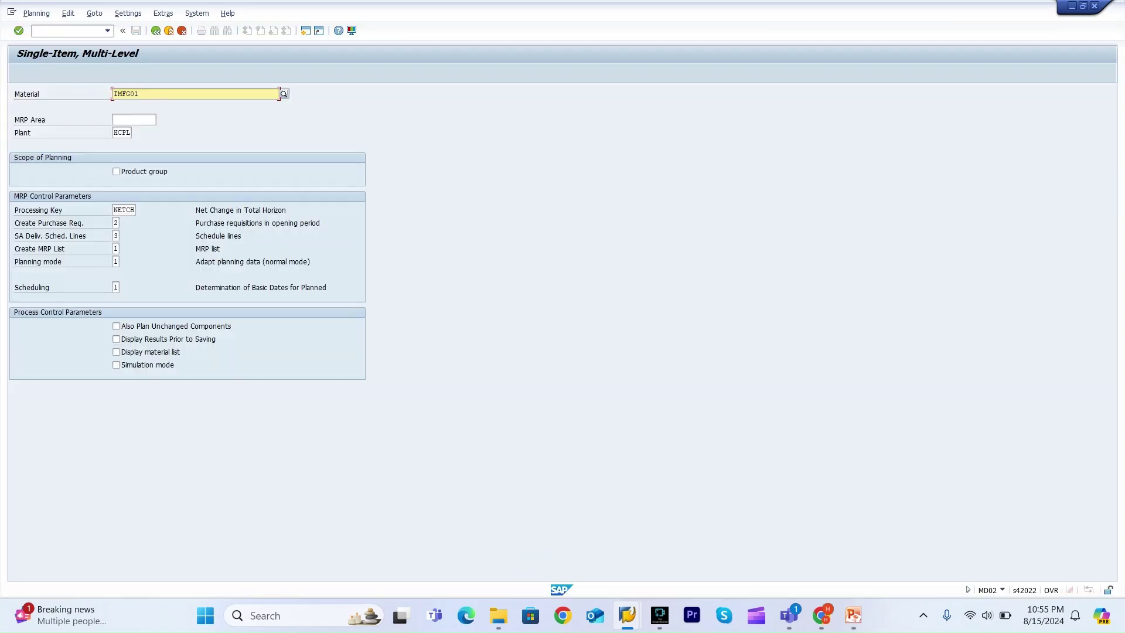
{"action": "left_click", "coordinate": [115, 223]}
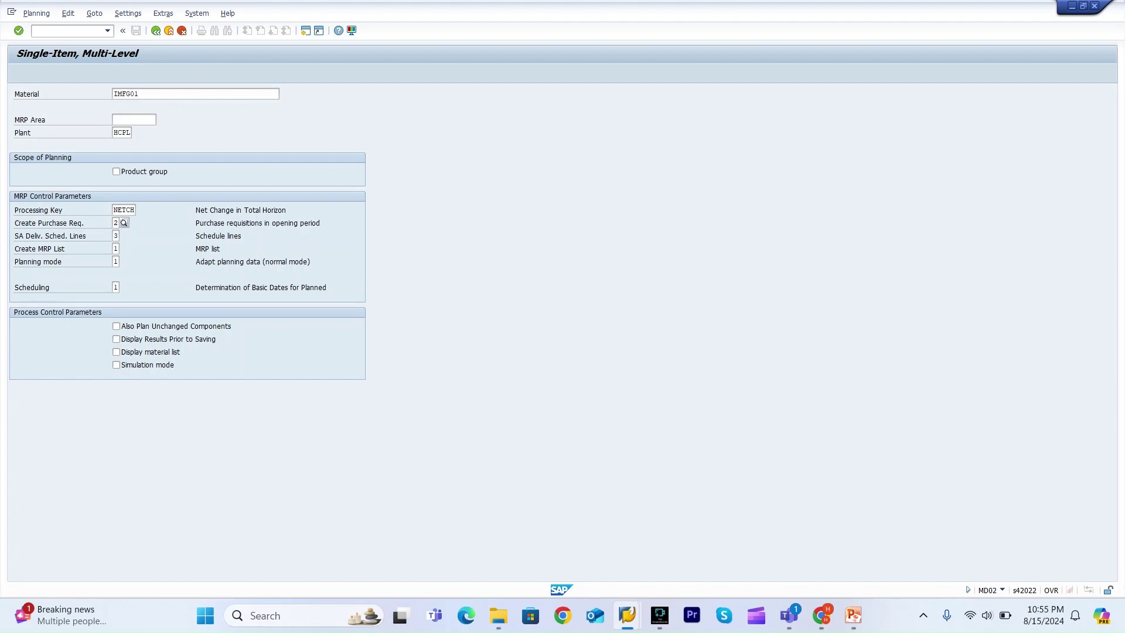
{"action": "left_click", "coordinate": [123, 222]}
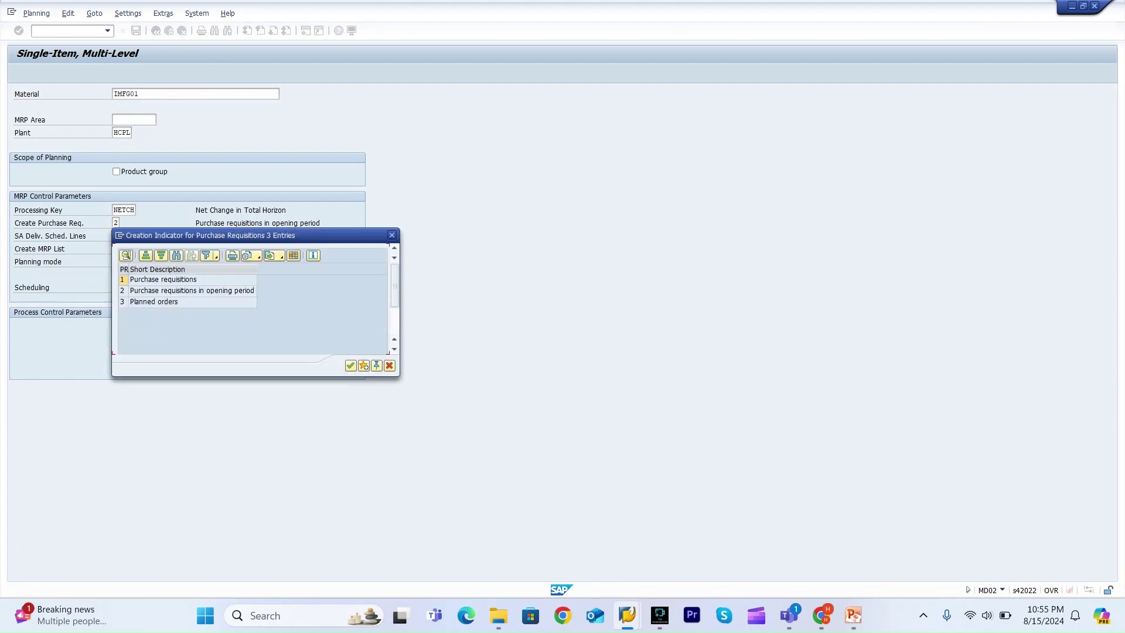
{"action": "double_click", "coordinate": [153, 302]}
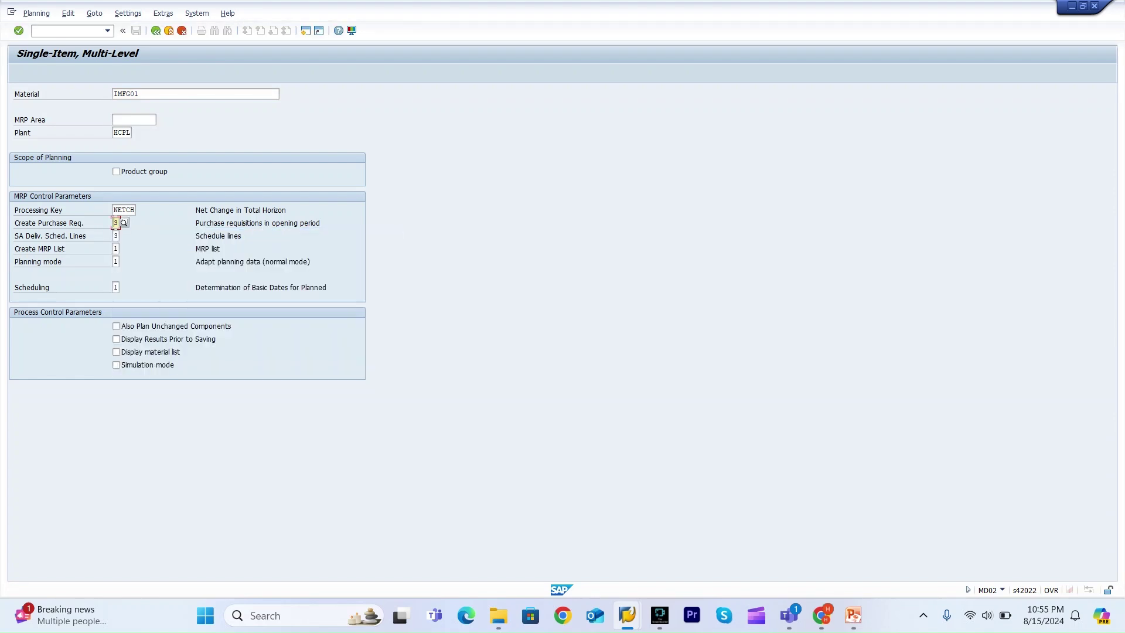
{"action": "left_click", "coordinate": [115, 261]}
{"action": "left_click", "coordinate": [123, 262]}
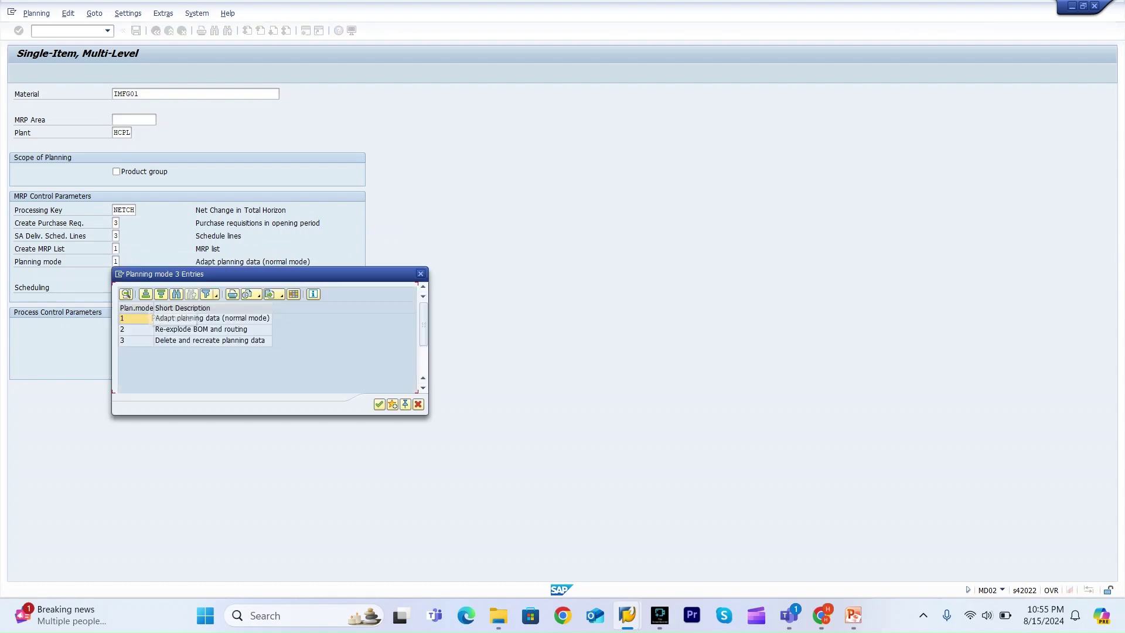
{"action": "double_click", "coordinate": [157, 329]}
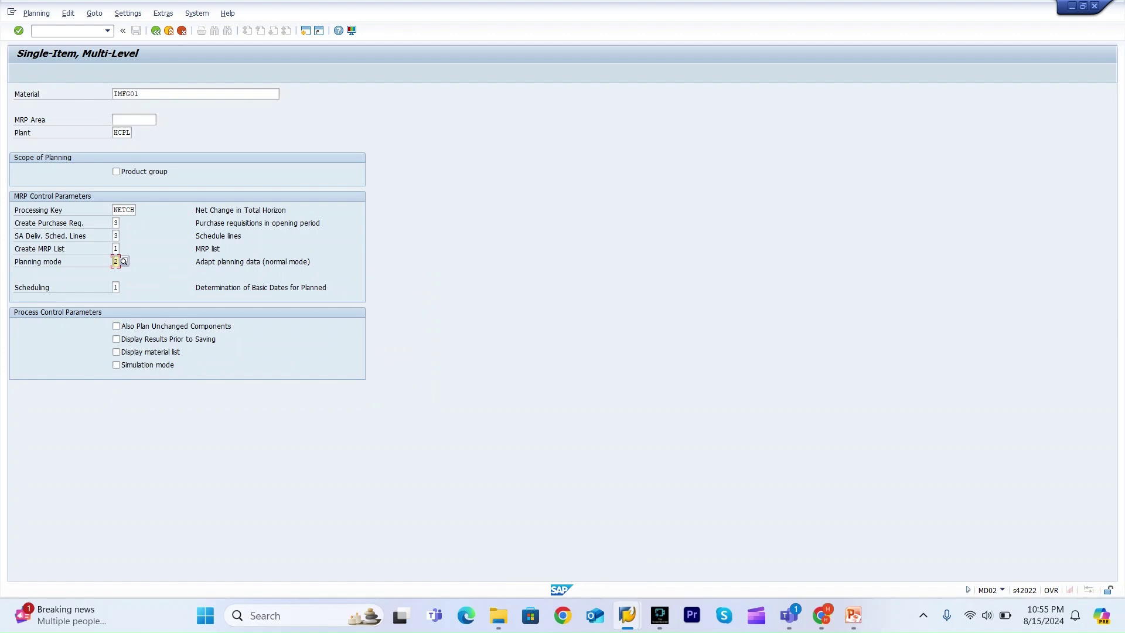
Set scheduling to 2 (lead time scheduling and capacity planning) and execute the multi-level planning run for IMFG01.
{"action": "left_click", "coordinate": [115, 288]}
{"action": "left_click", "coordinate": [124, 287]}
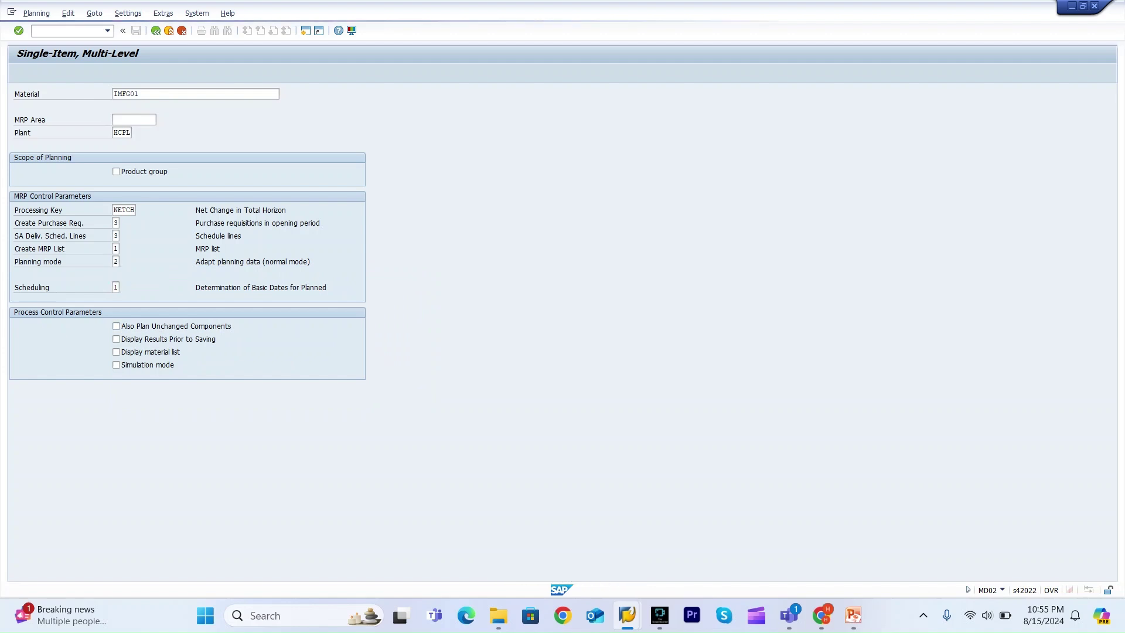
{"action": "double_click", "coordinate": [198, 355]}
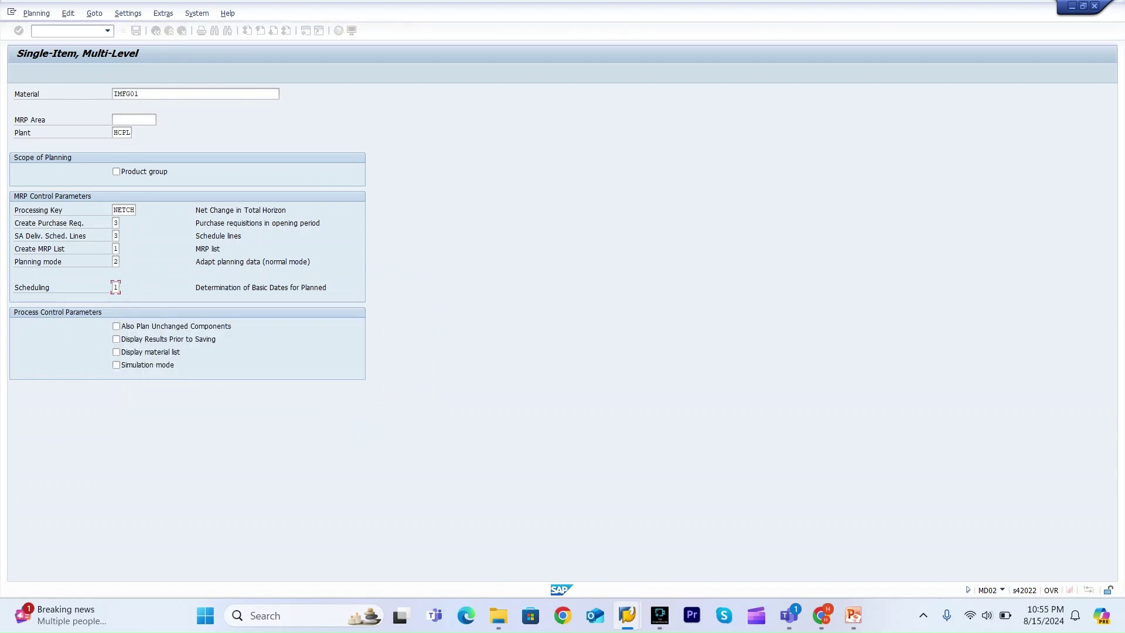
{"action": "key", "text": "Return"}
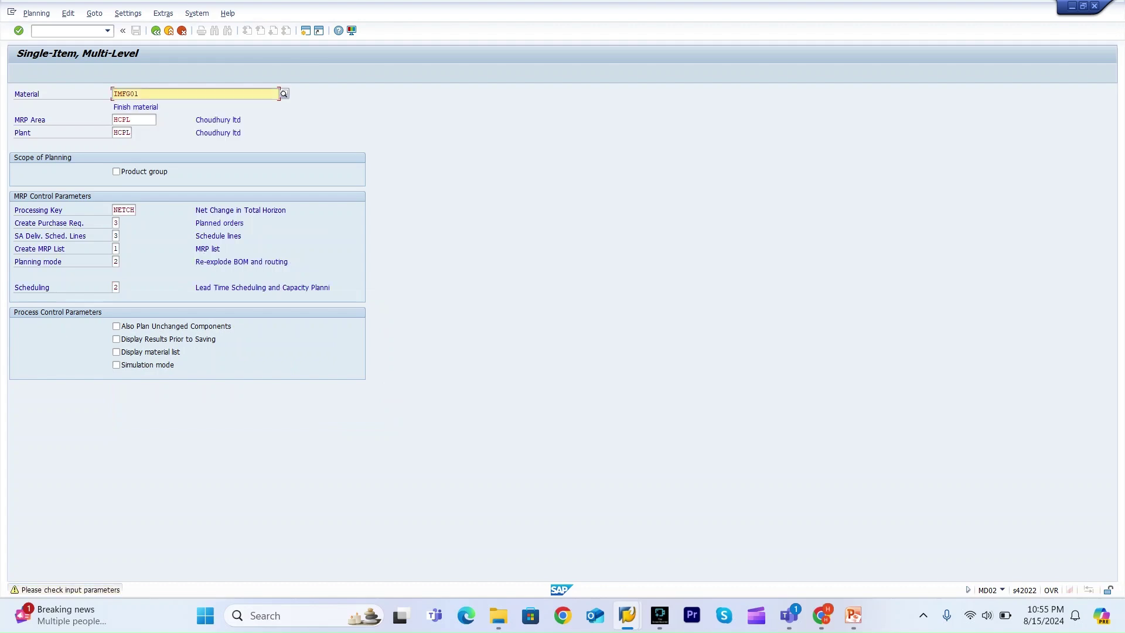
{"action": "key", "text": "Return"}
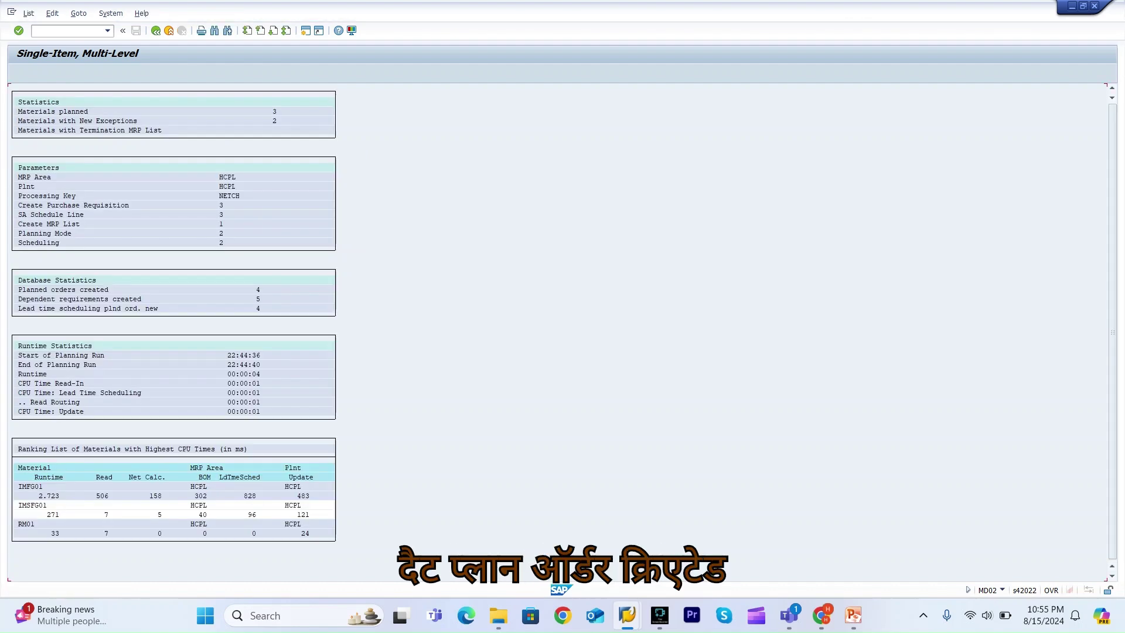
Refresh the open stock/requirements lists of IMFG01 and IMSFG01.
{"action": "key", "text": "alt+Tab"}
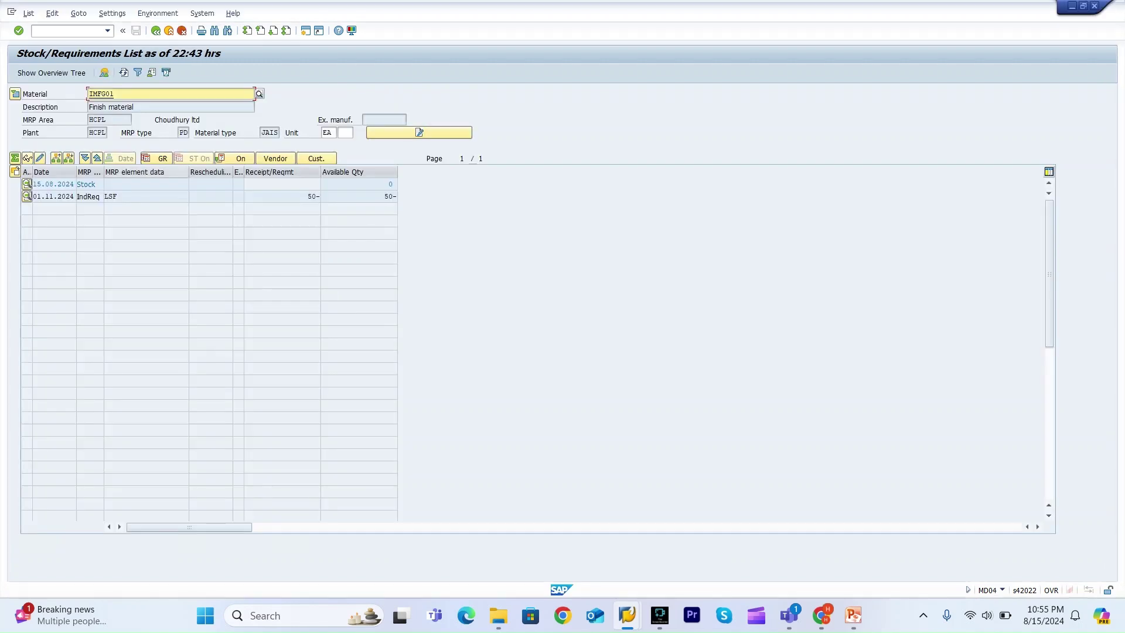
{"action": "left_click", "coordinate": [123, 73]}
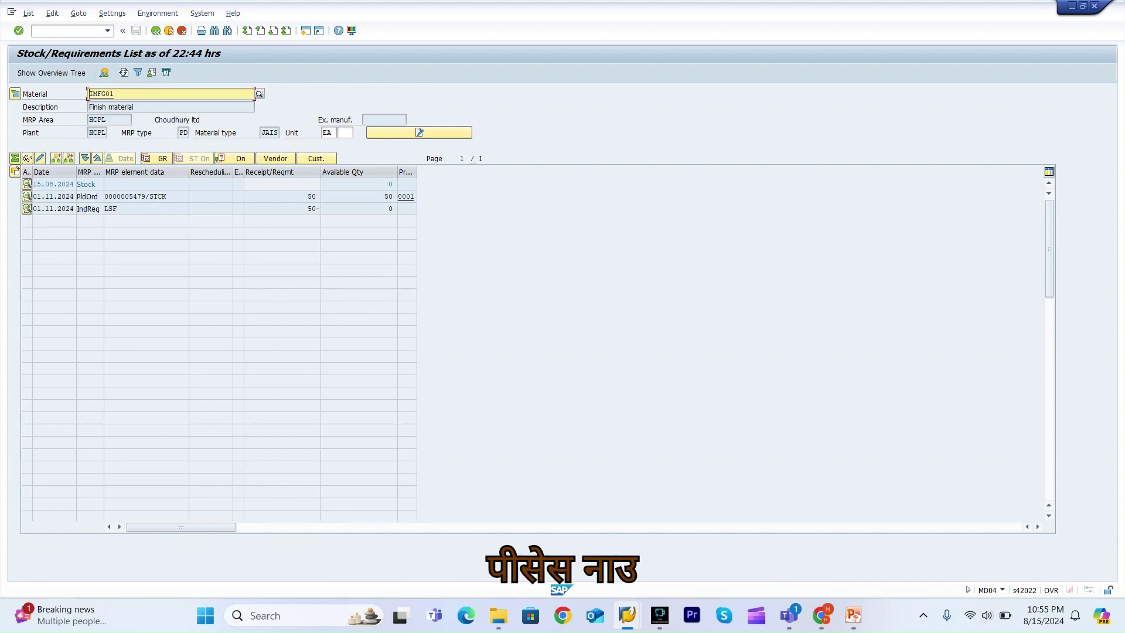
{"action": "mouse_move", "coordinate": [627, 616]}
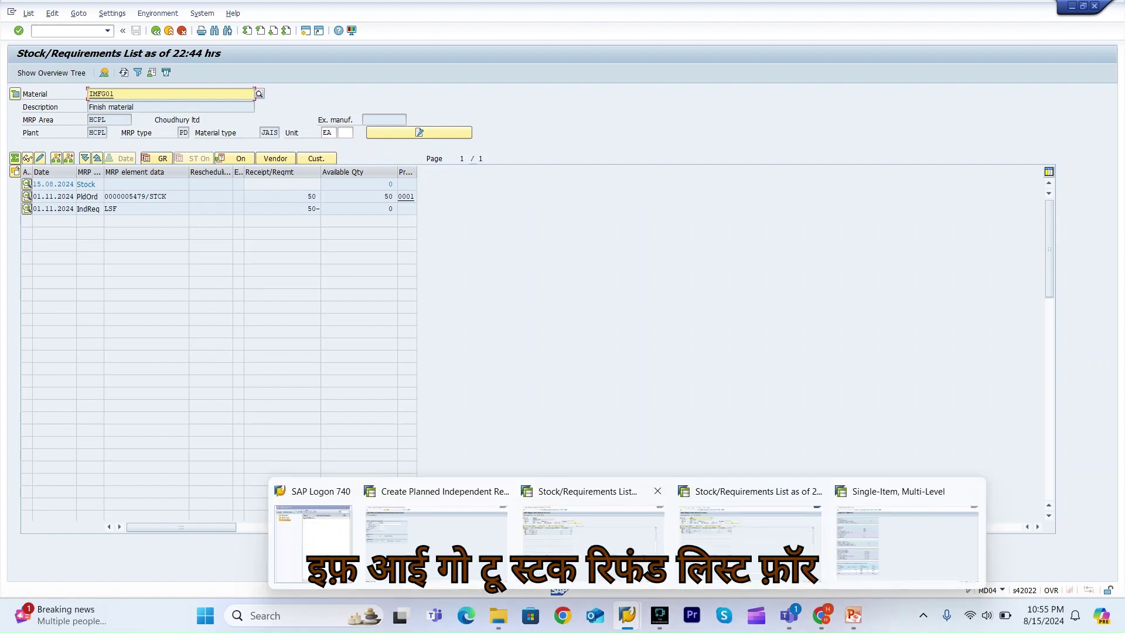
{"action": "left_click", "coordinate": [603, 528]}
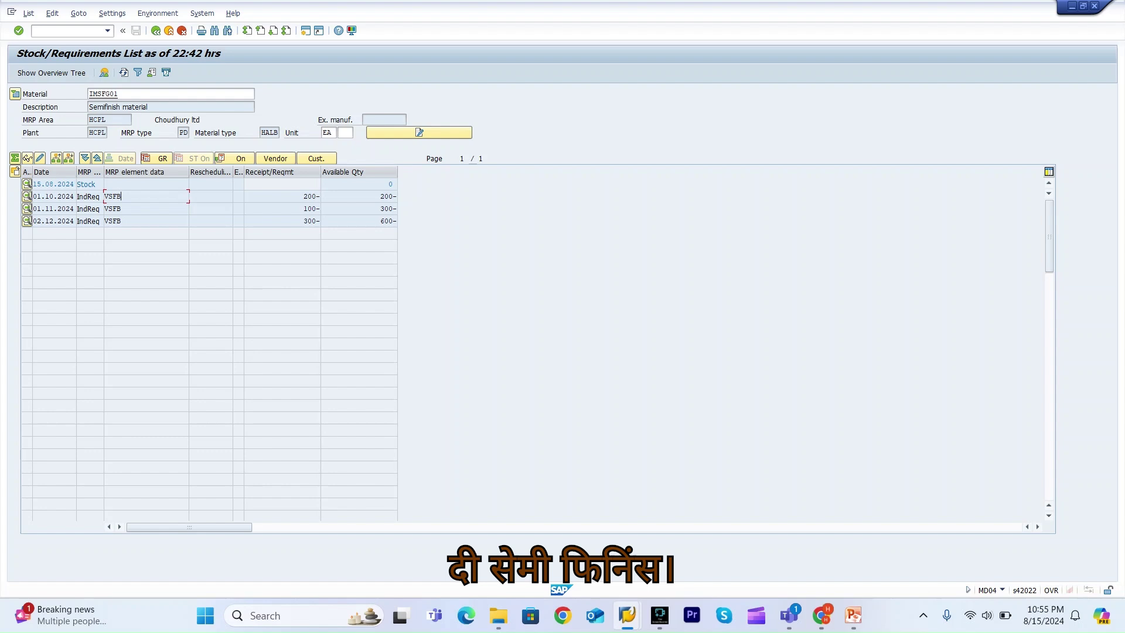
{"action": "left_click", "coordinate": [123, 73]}
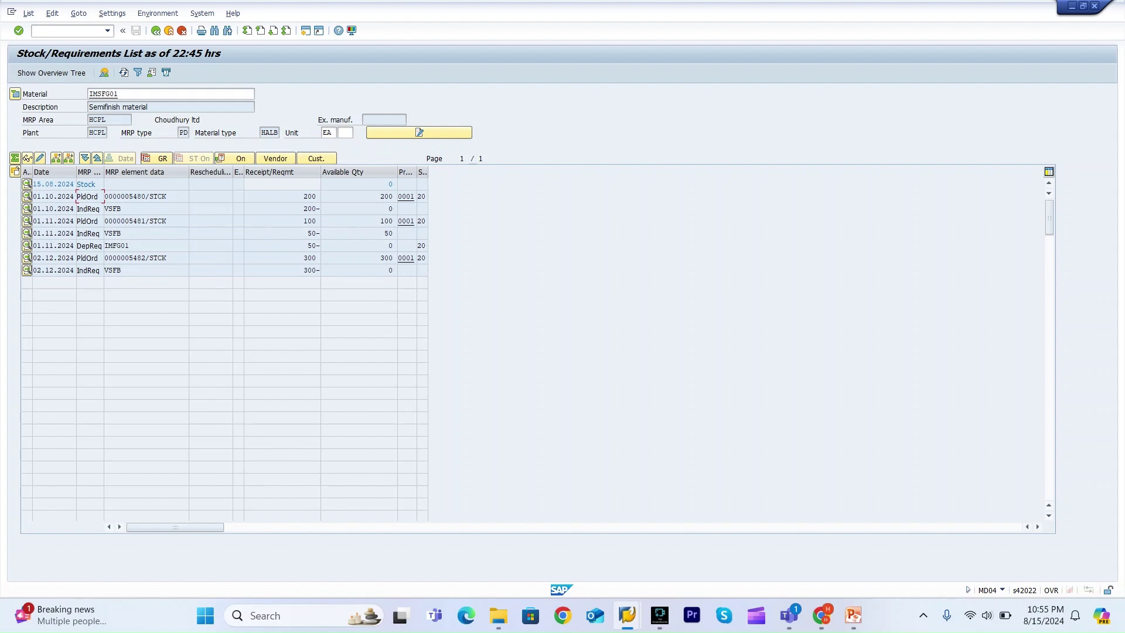
View the details of the IMFG01 dependent requirement, compare its planned order number with the IMFG01 list, and close the details.
{"action": "double_click", "coordinate": [119, 245]}
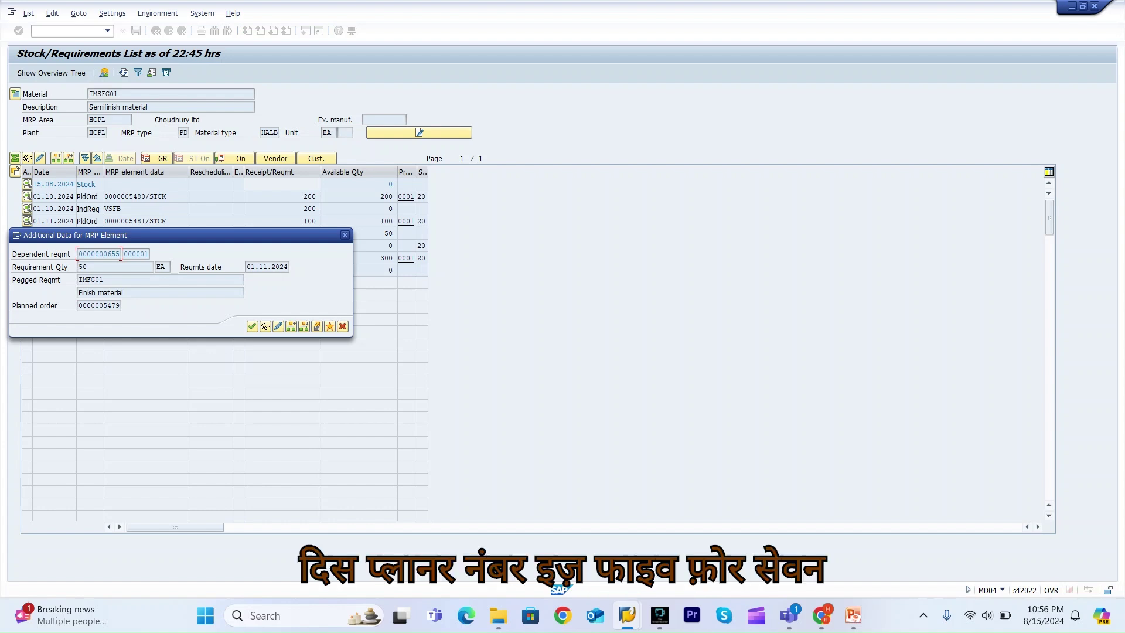
{"action": "key", "text": "alt+Tab"}
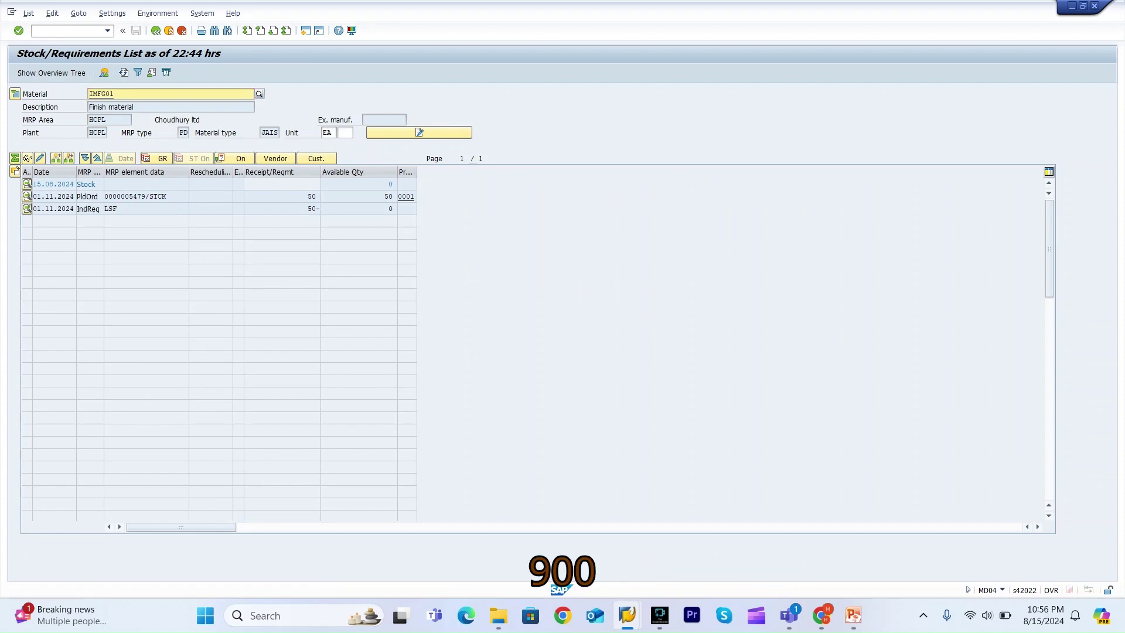
{"action": "key", "text": "alt+Tab"}
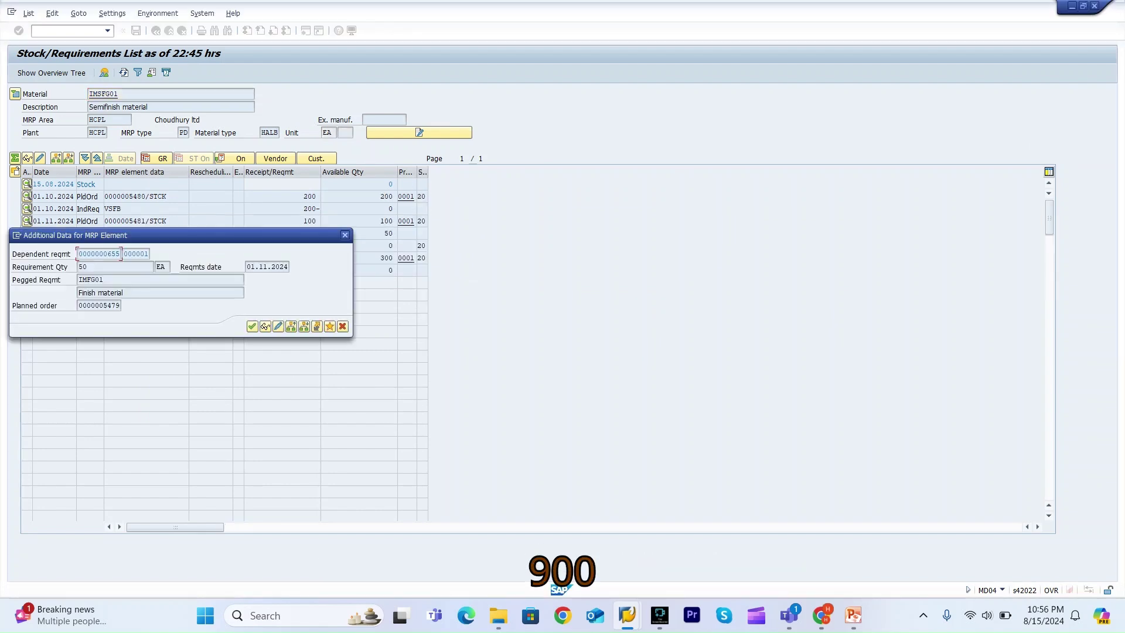
{"action": "key", "text": "Return"}
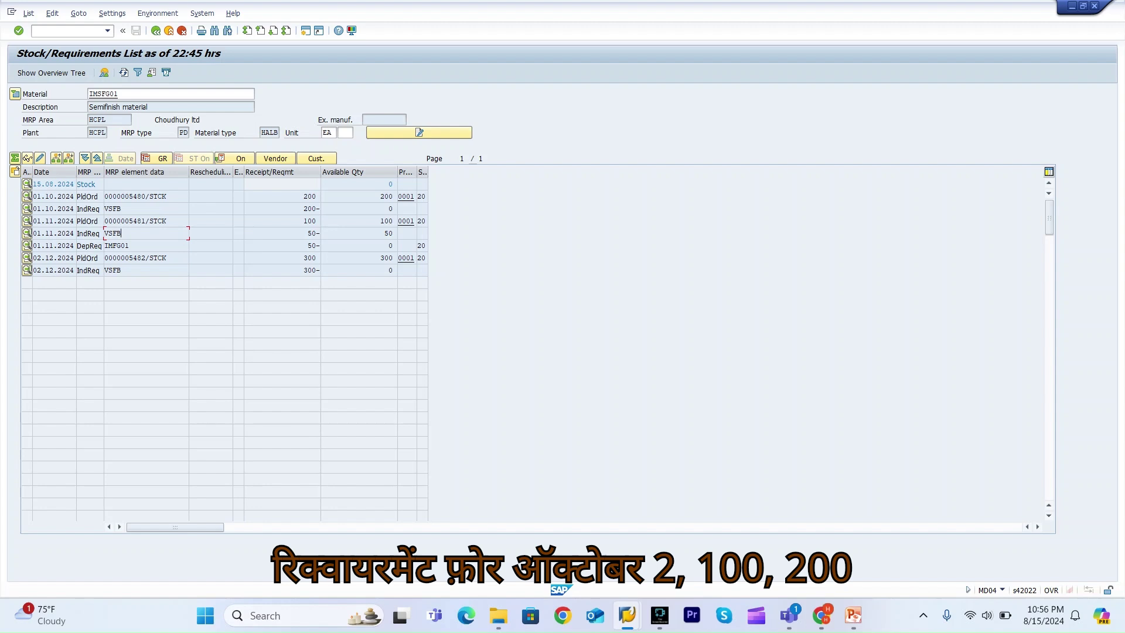
Display the MRP 1 data of material IMSFG01 from its stock/requirements list and return to the list.
{"action": "left_click", "coordinate": [304, 209]}
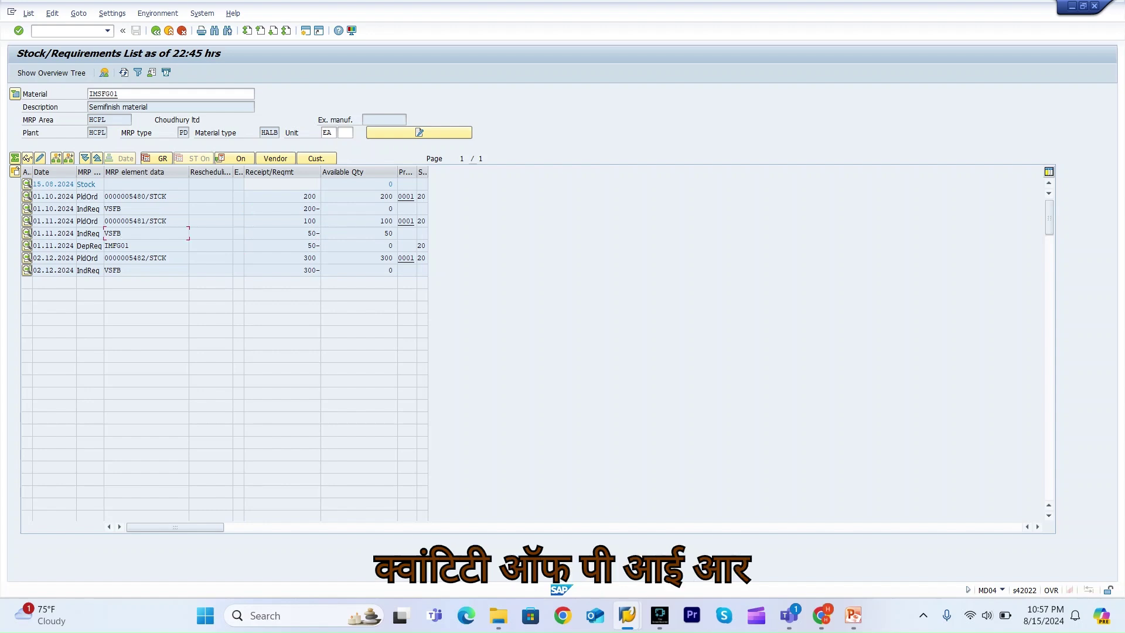
{"action": "double_click", "coordinate": [104, 93]}
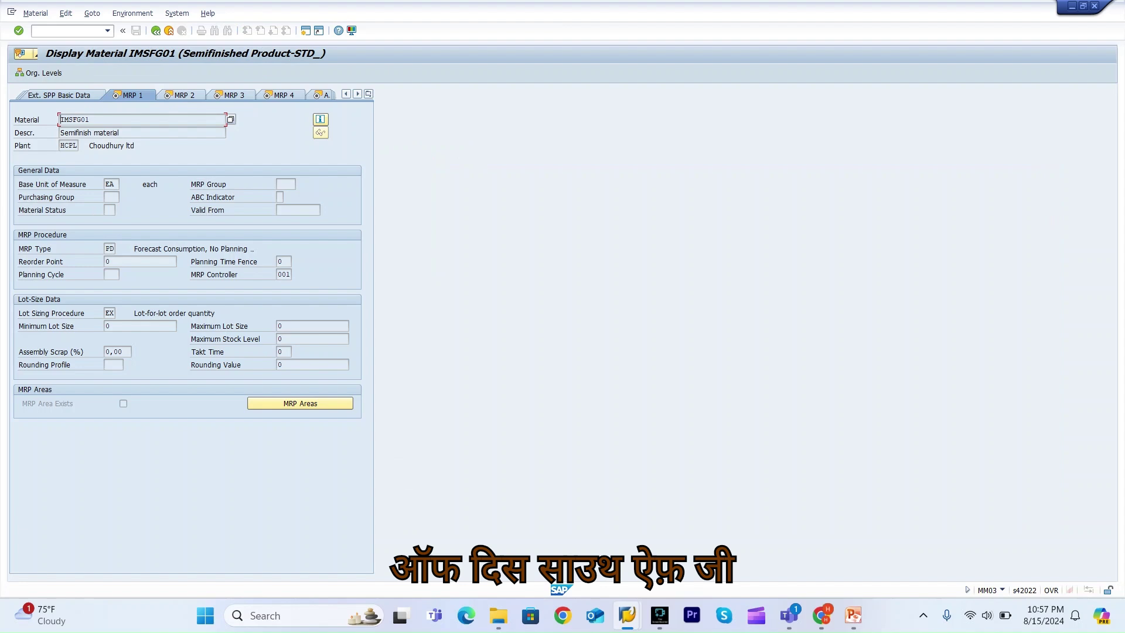
{"action": "left_click", "coordinate": [156, 30]}
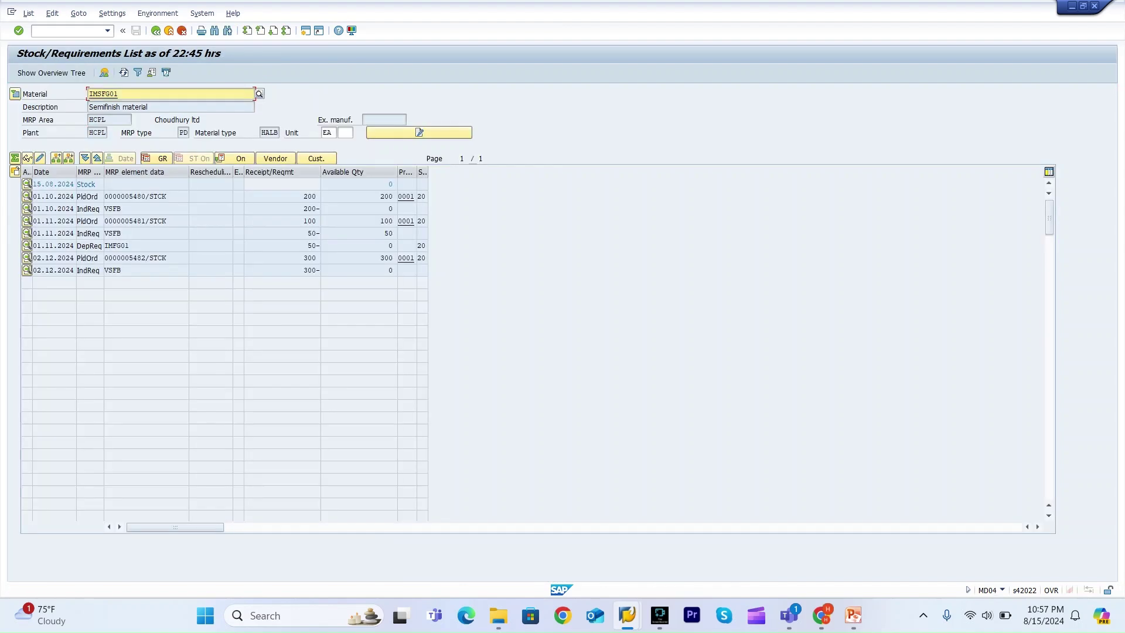
Compare the IMFG01 dependent requirement with the VSFB independent requirement of 01.11.2024 in the IMSFG01 list.
{"action": "left_click", "coordinate": [129, 246]}
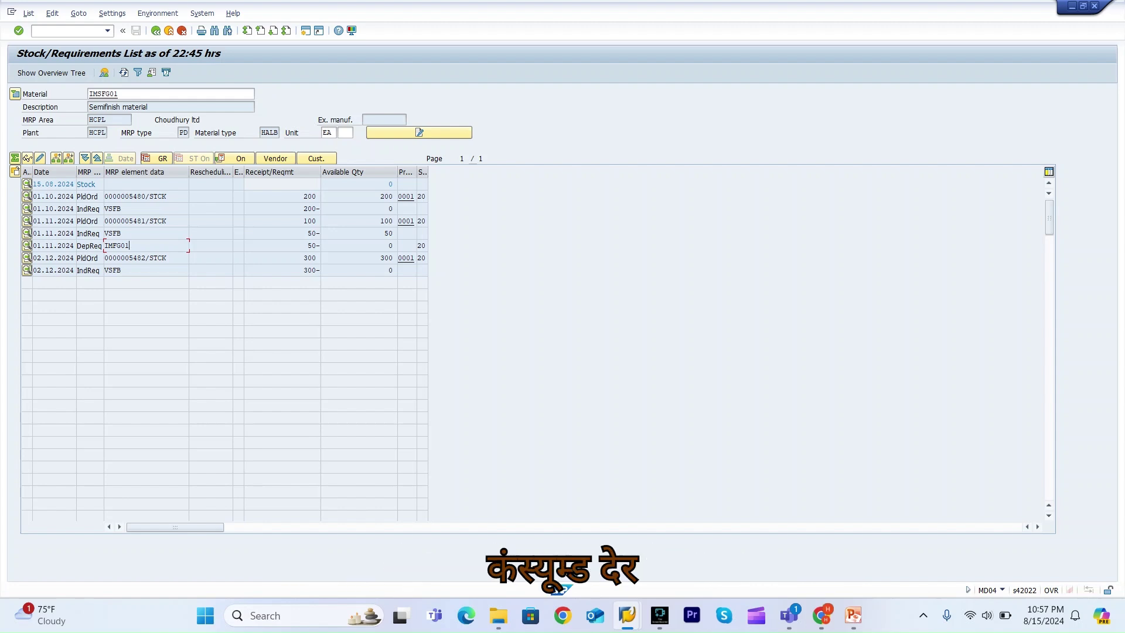
{"action": "left_click", "coordinate": [122, 233]}
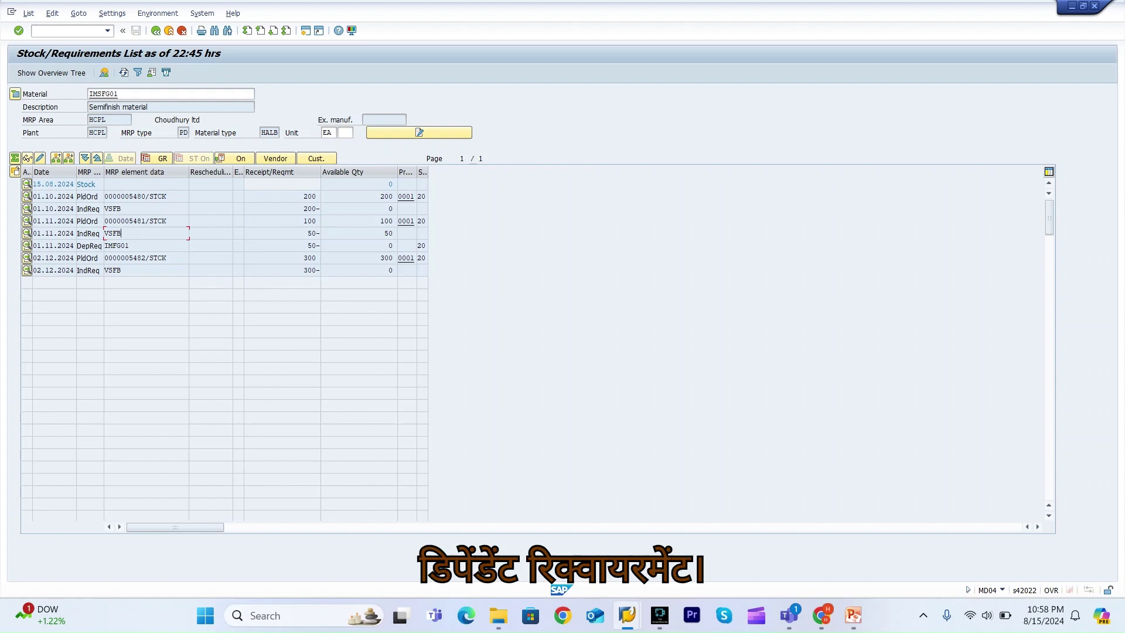
{"action": "left_click", "coordinate": [138, 246]}
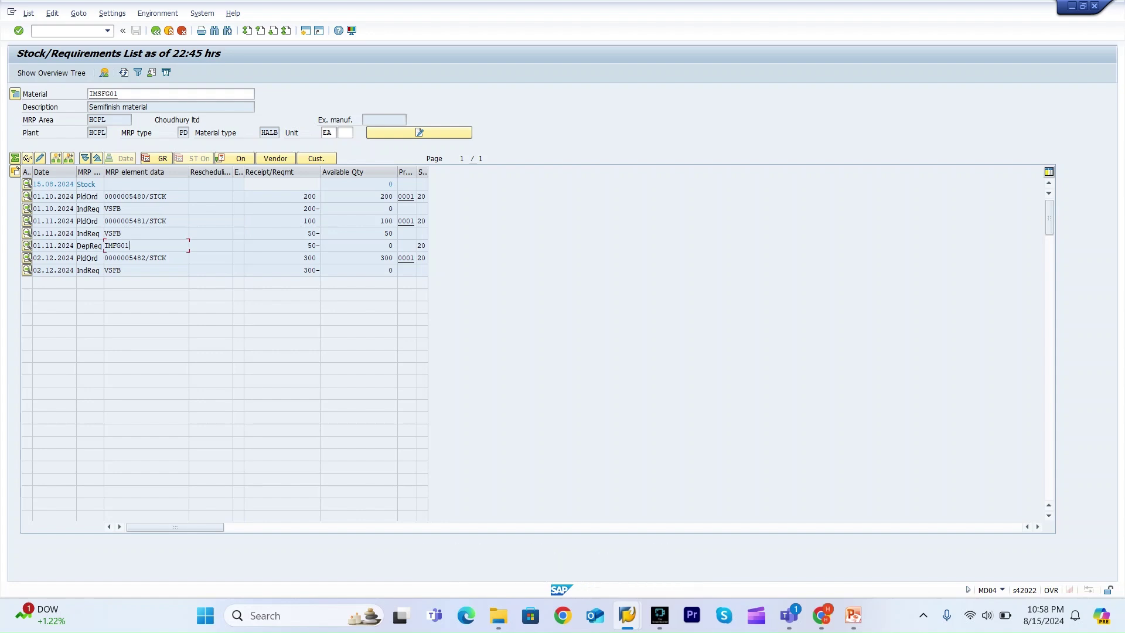